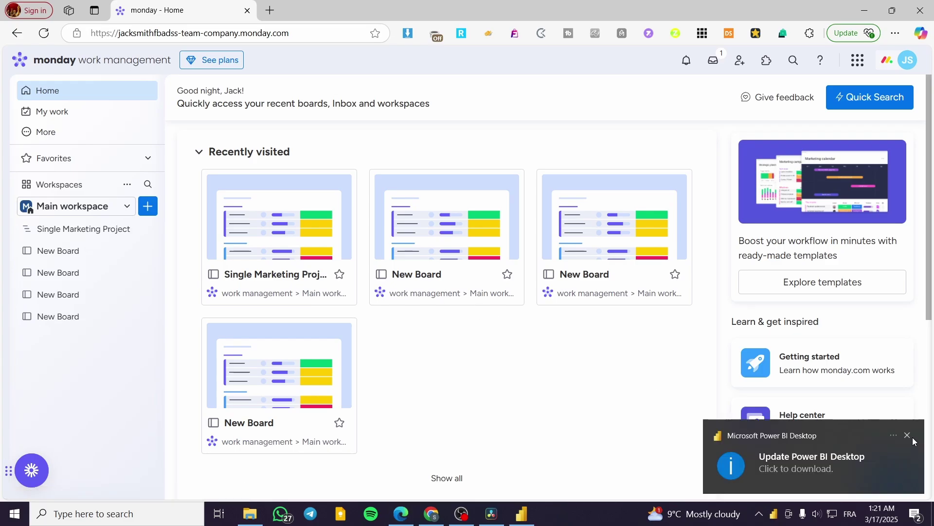
# Switch between Power BI Desktop and monday.com, ending with Power BI Desktop's start page in front
pyautogui.click(523, 515)
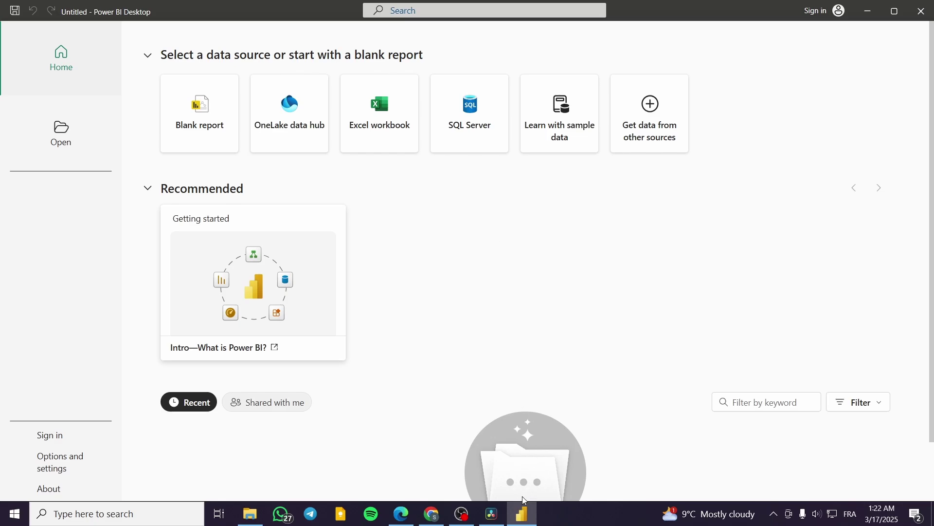
pyautogui.click(522, 519)
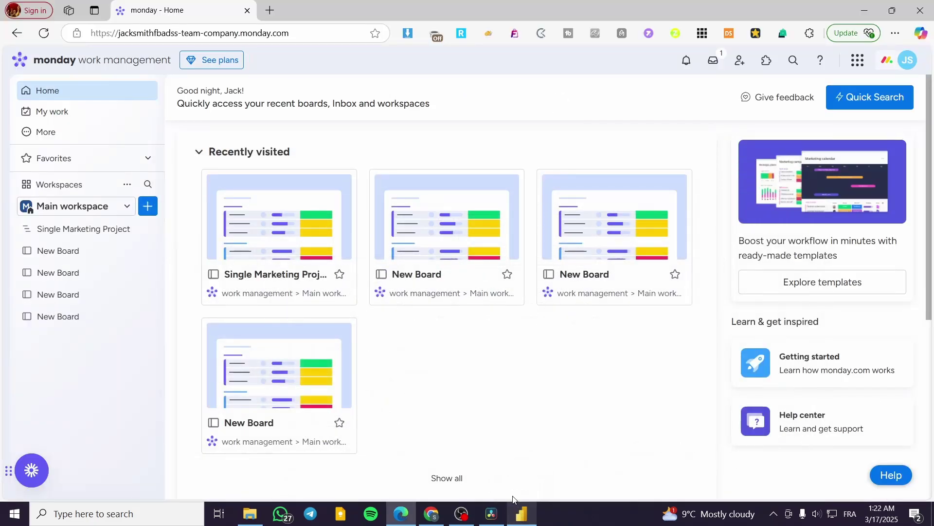
pyautogui.click(530, 520)
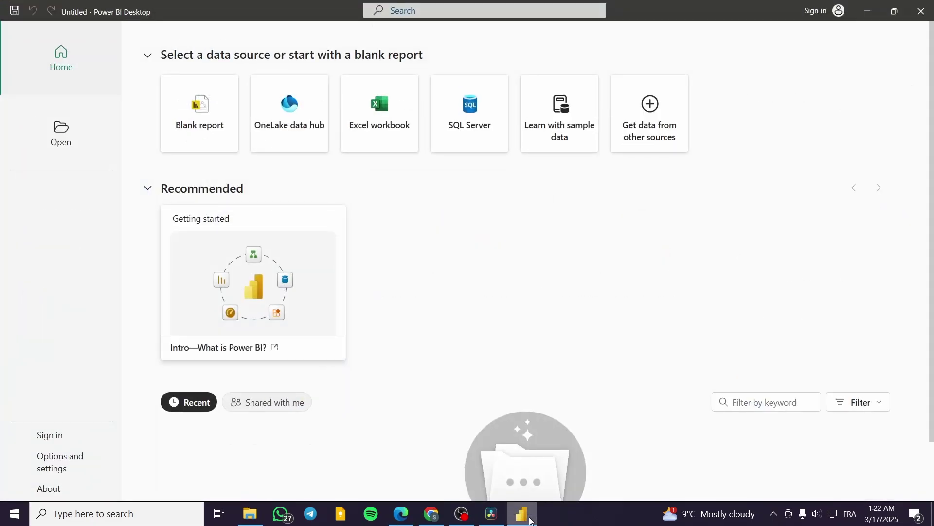
pyautogui.click(530, 520)
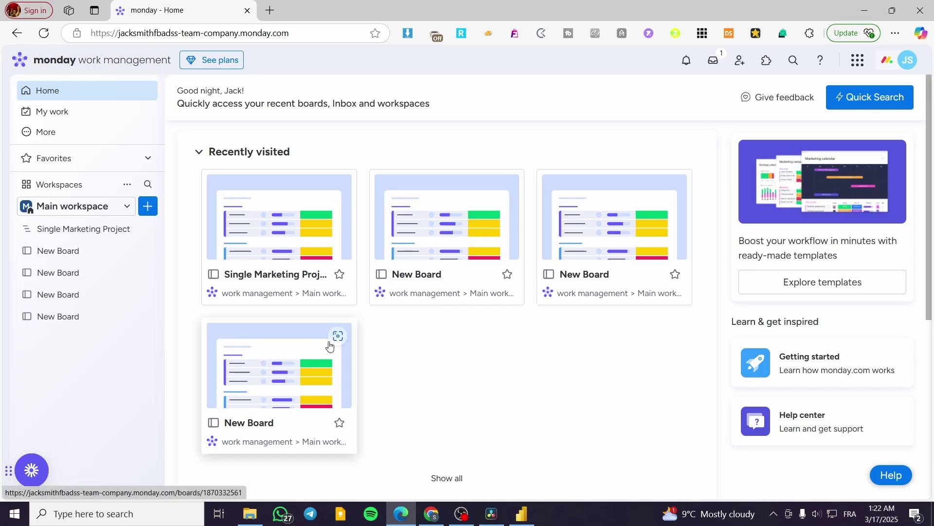
pyautogui.click(522, 514)
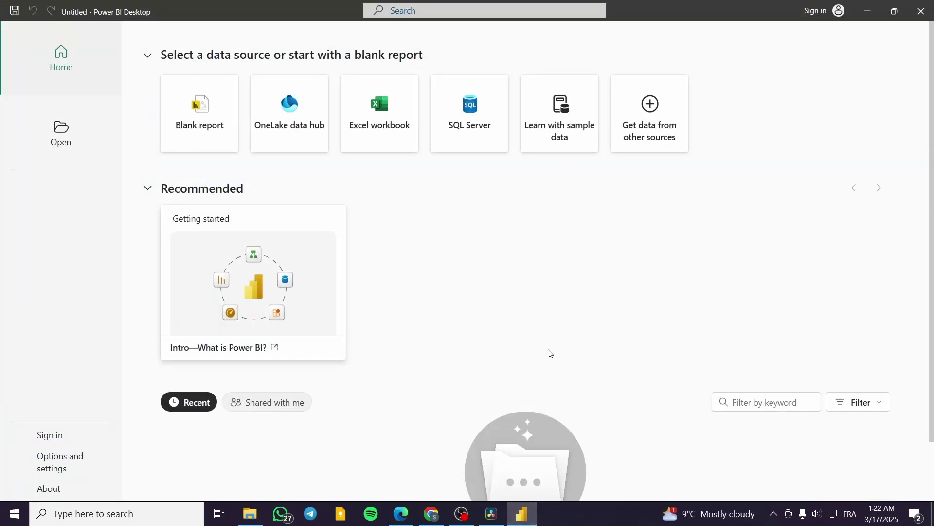
pyautogui.click(521, 520)
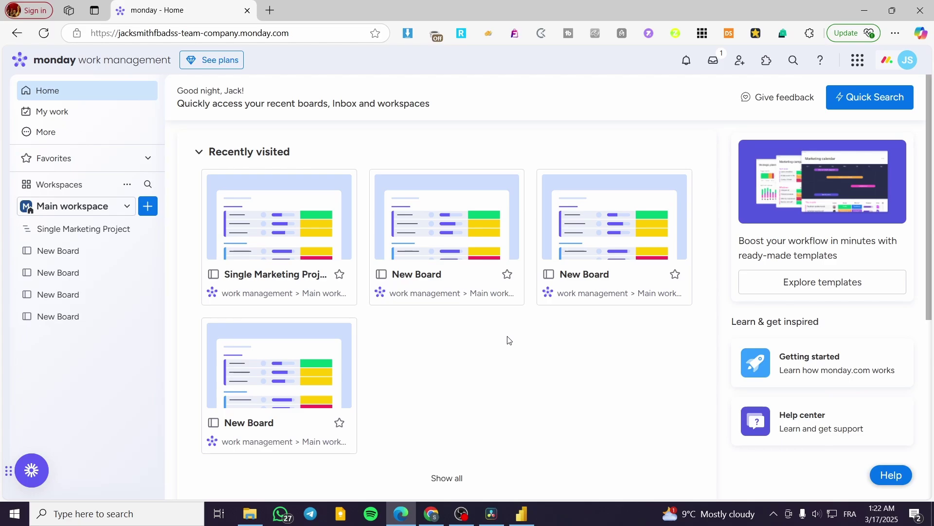
pyautogui.click(524, 517)
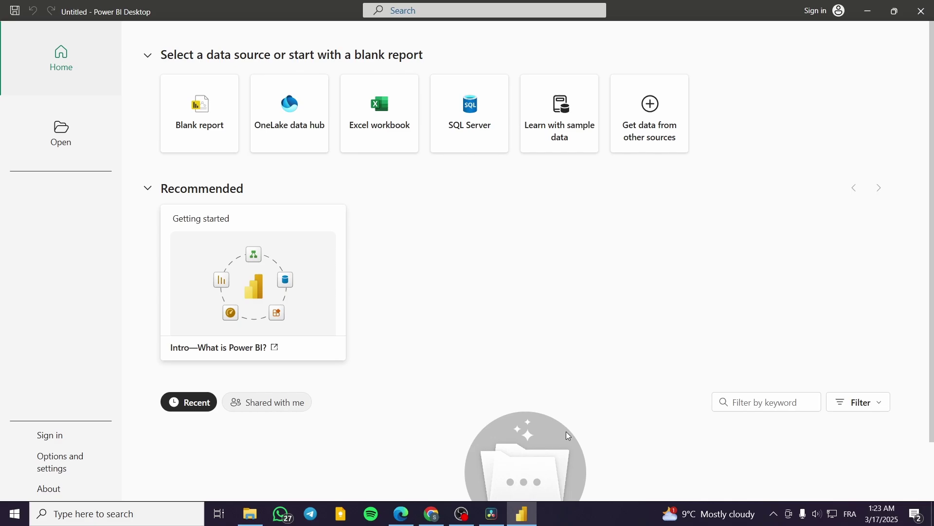
# Create a dashboard named New Dashboard in Main workspace and tick the Single Marketing Project board
pyautogui.click(401, 514)
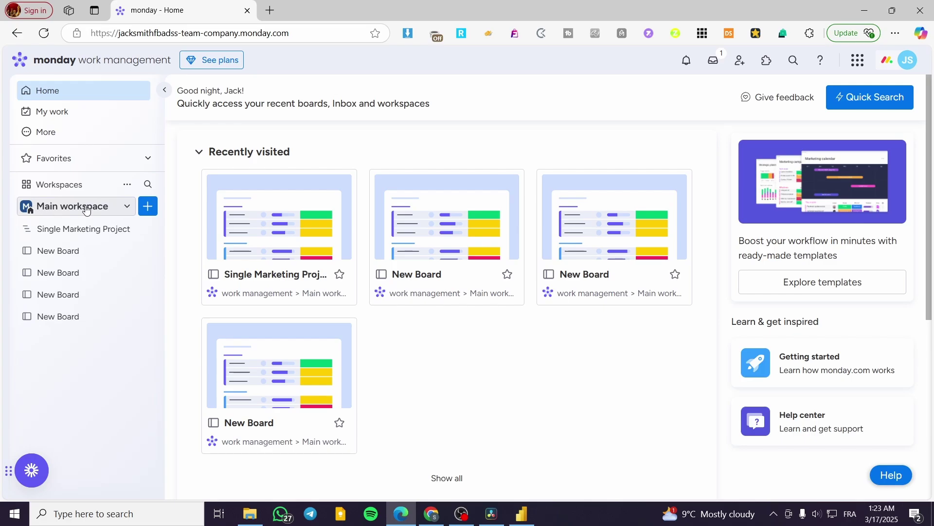
pyautogui.click(150, 213)
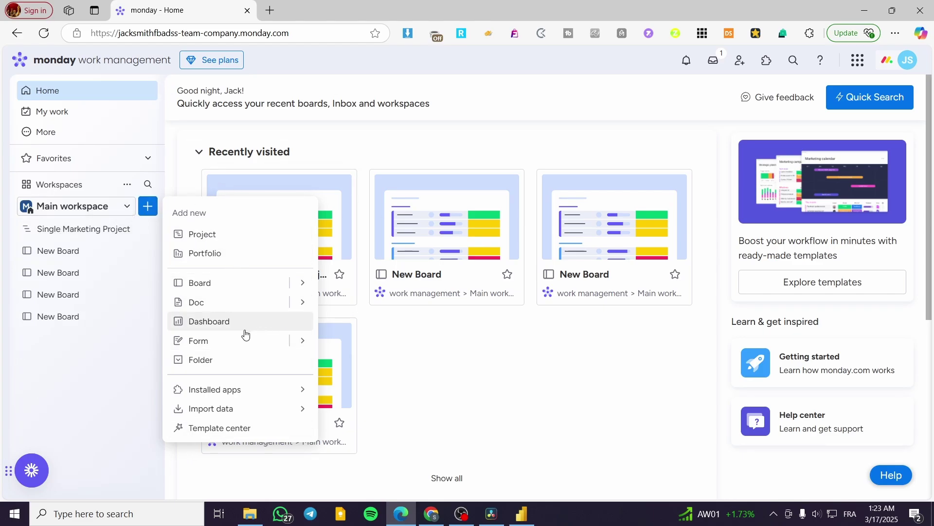
pyautogui.click(193, 322)
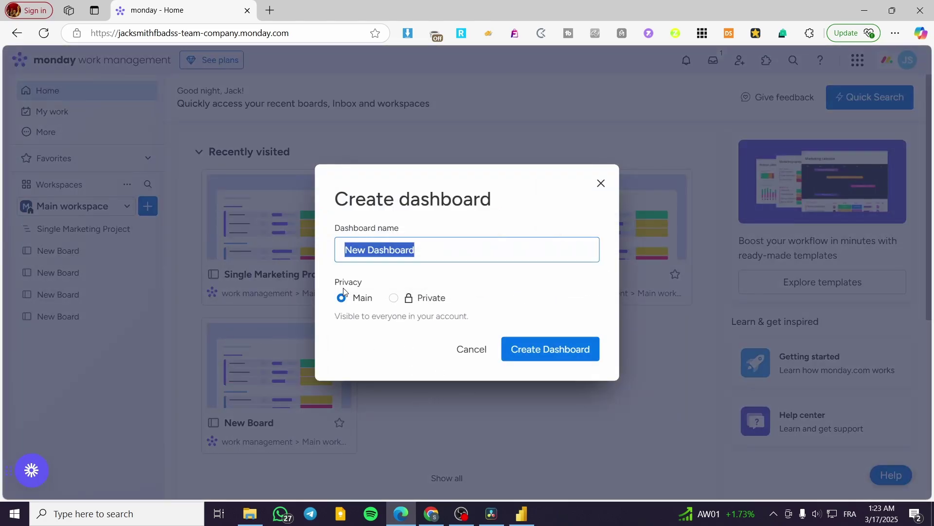
pyautogui.click(548, 360)
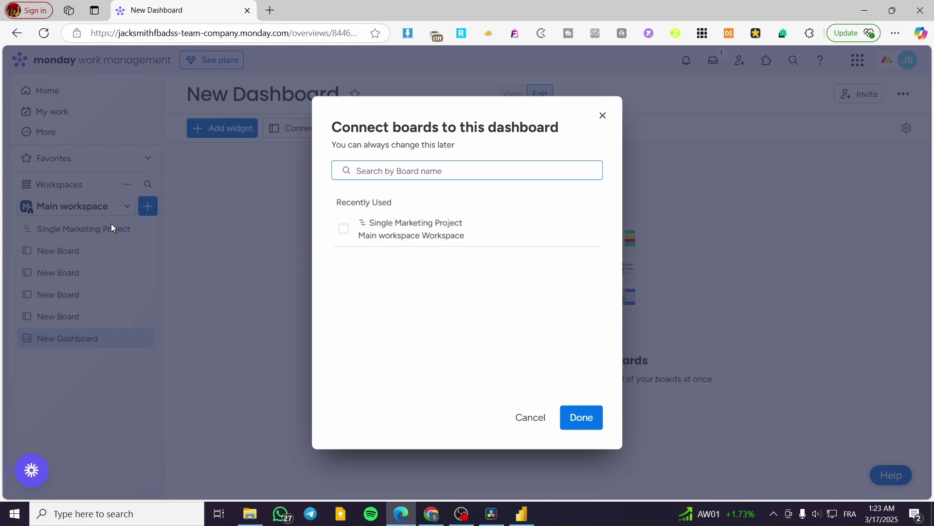
pyautogui.click(344, 228)
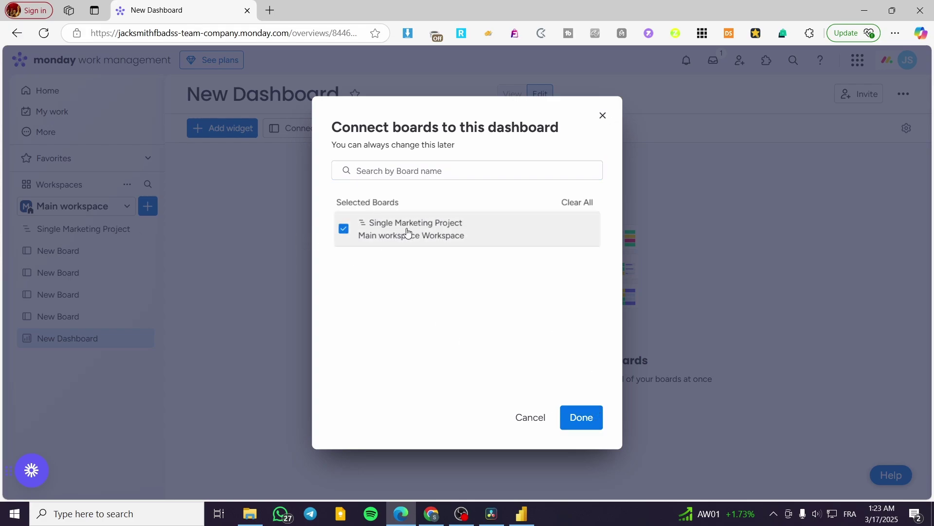
# Confirm the board connection, move New Dashboard higher in the sidebar, and add a Chart widget
pyautogui.click(584, 417)
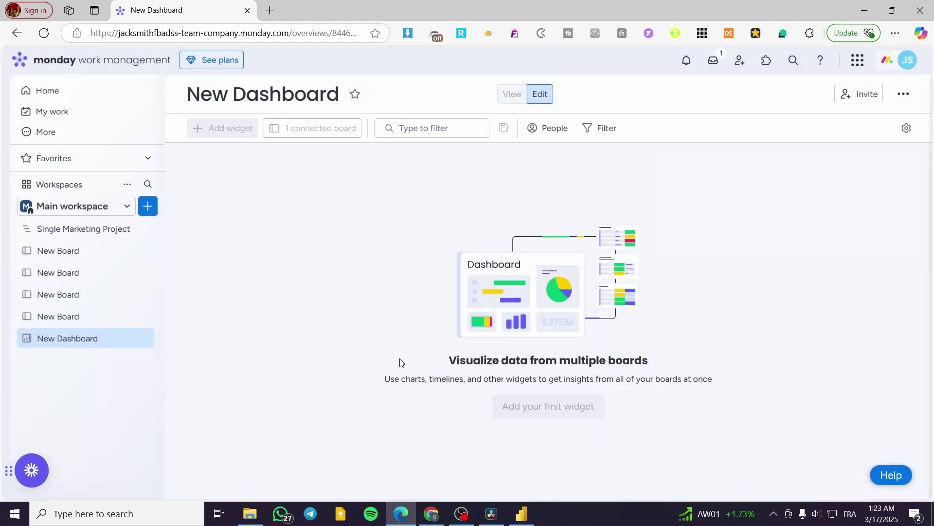
pyautogui.moveTo(31, 339); pyautogui.dragTo(22, 250)
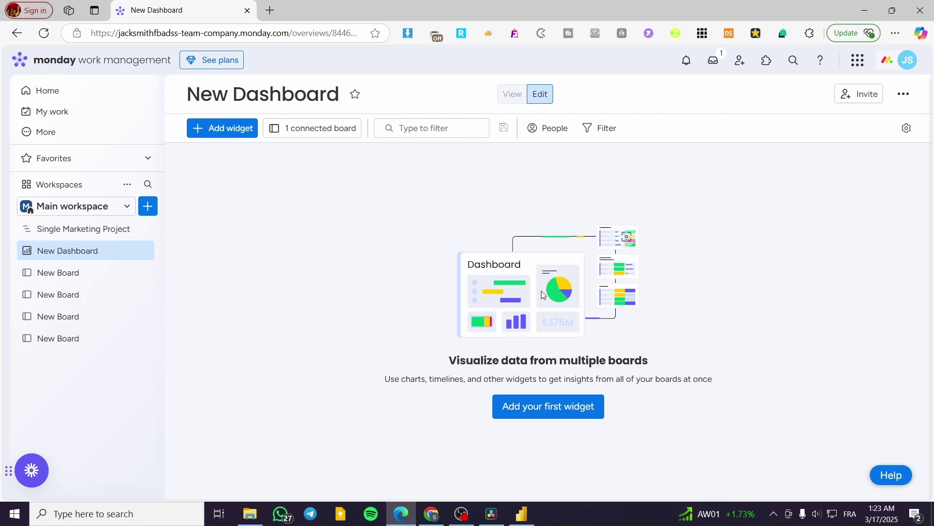
pyautogui.click(585, 407)
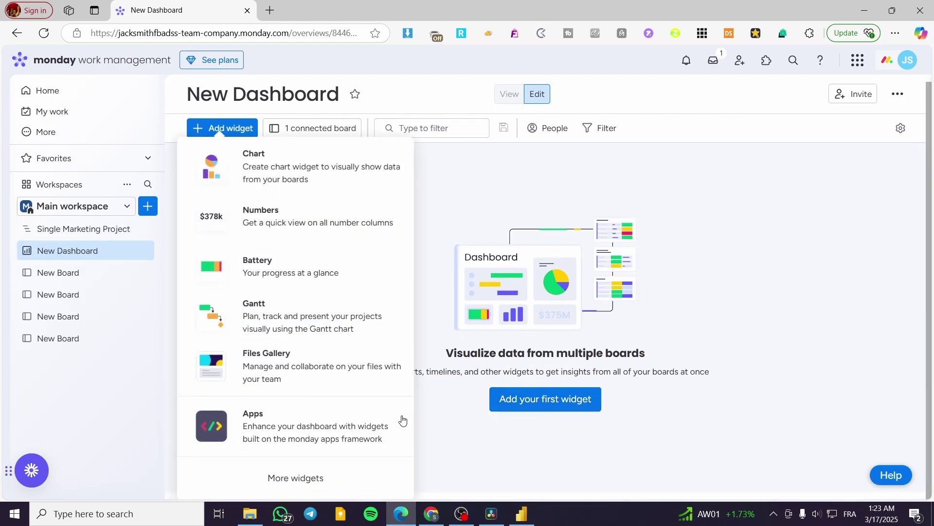
pyautogui.click(253, 166)
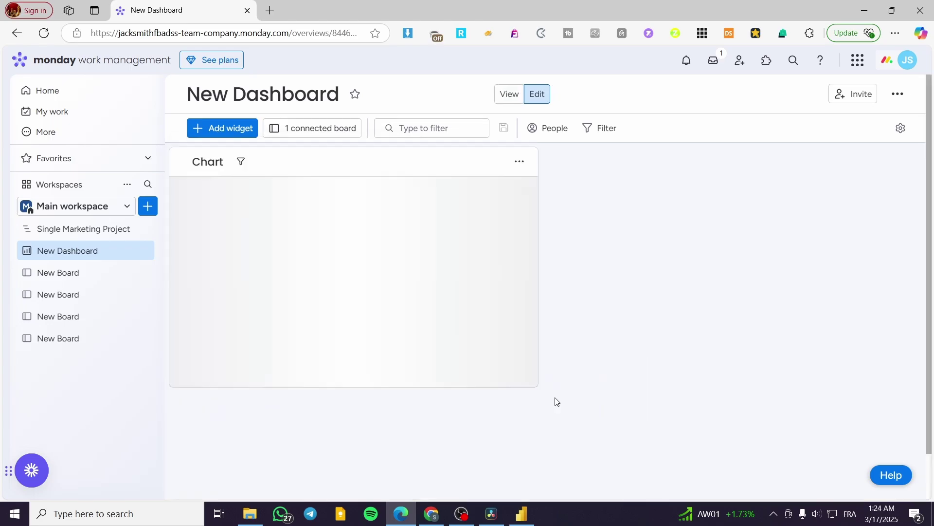
# Add Numbers, Battery, Gantt and Files Gallery widgets to the dashboard
pyautogui.click(249, 127)
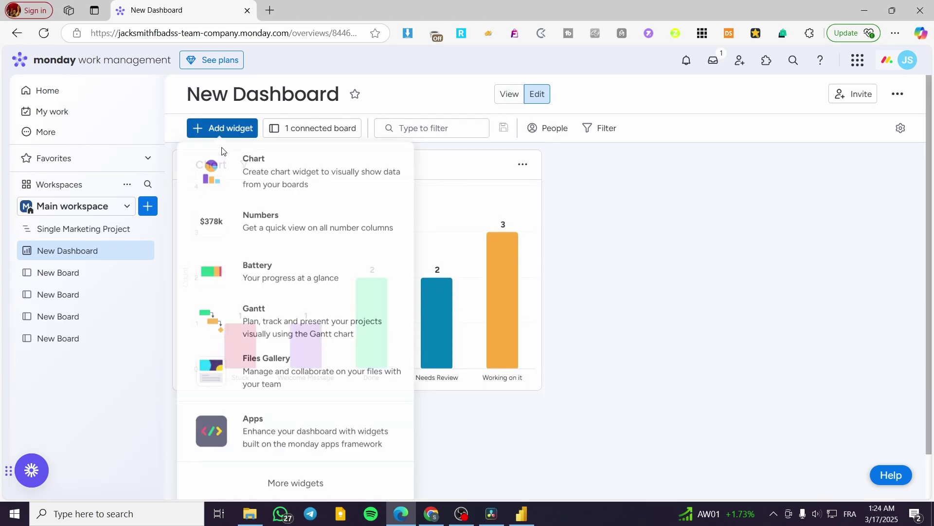
pyautogui.click(265, 209)
pyautogui.click(234, 128)
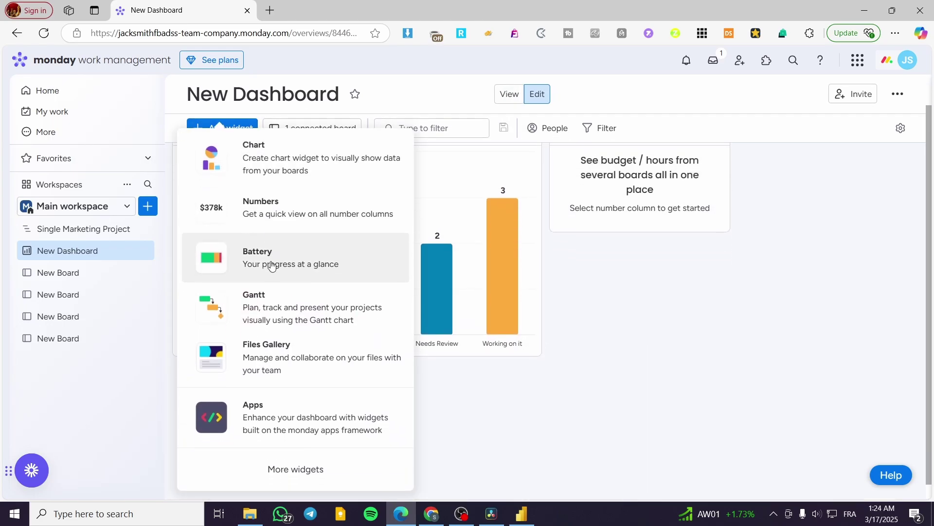
pyautogui.click(267, 267)
pyautogui.click(223, 128)
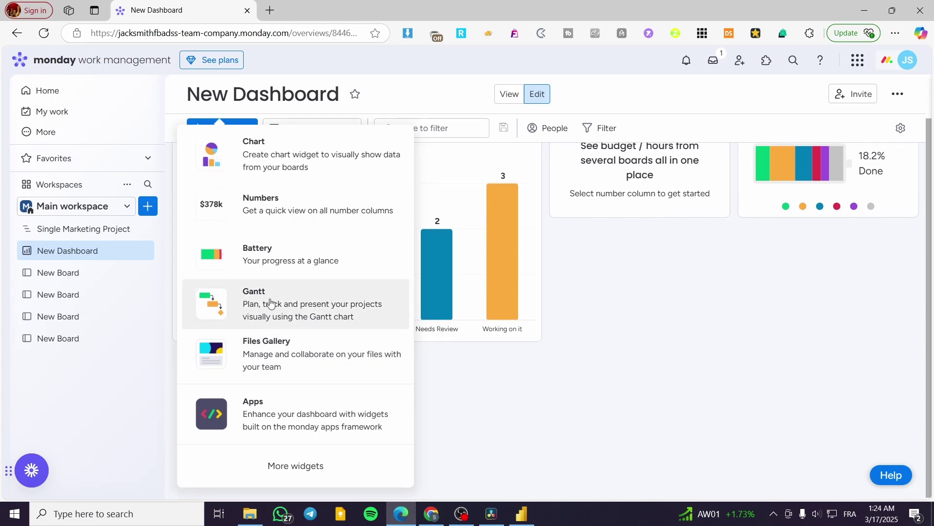
pyautogui.click(267, 305)
pyautogui.click(223, 128)
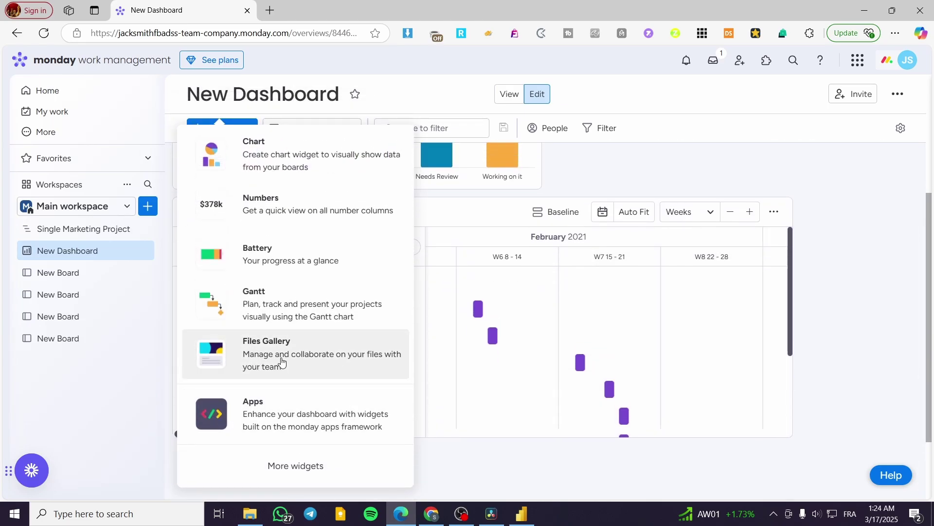
pyautogui.click(278, 356)
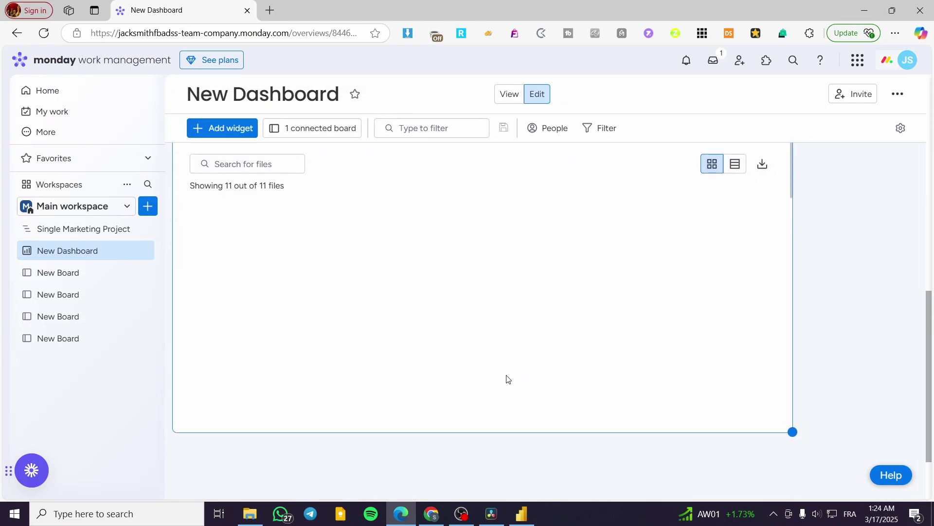
pyautogui.scroll(10, 504, 377)
pyautogui.scroll(1, 627, 278)
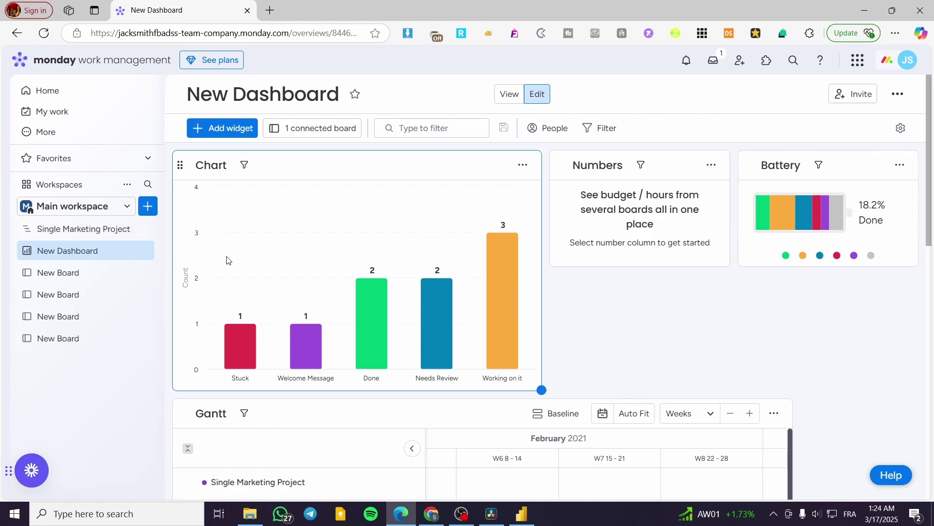
# Open the Single Marketing Project board and its full Views Center catalogue
pyautogui.click(63, 237)
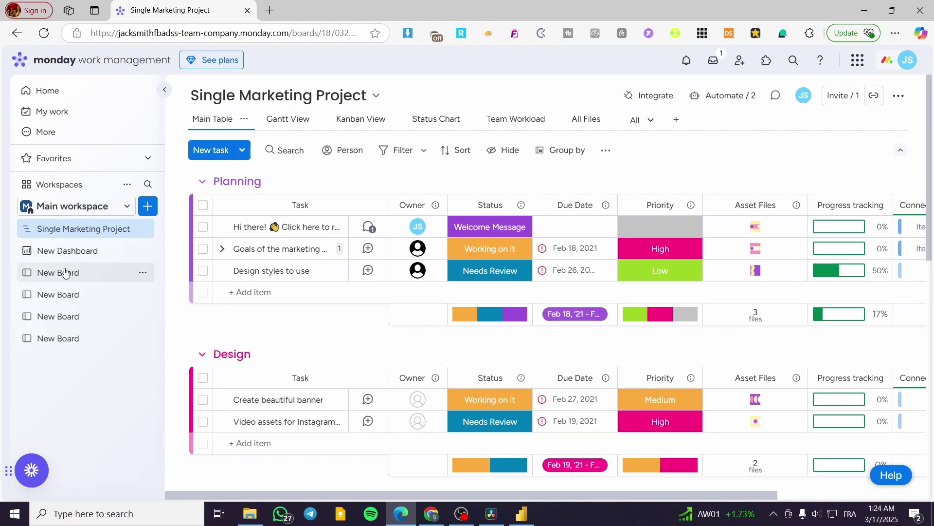
pyautogui.click(677, 120)
pyautogui.click(676, 120)
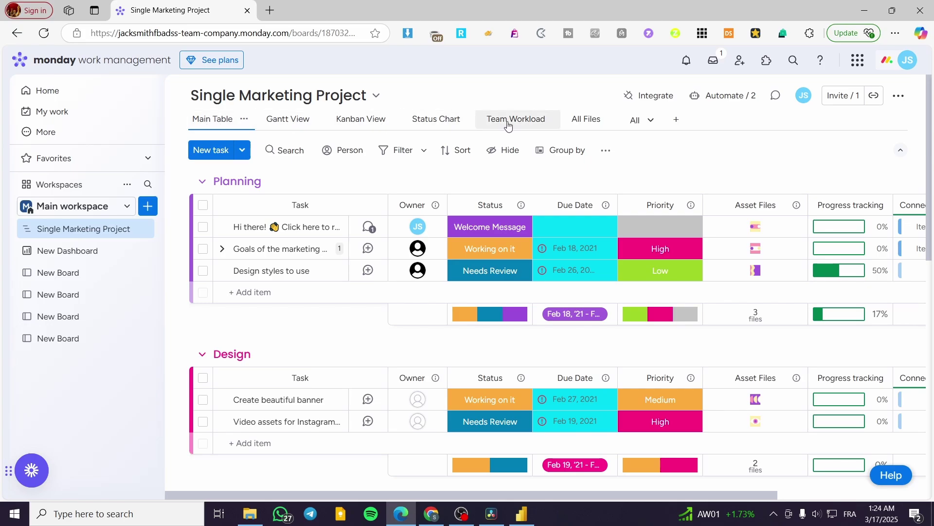
pyautogui.click(677, 121)
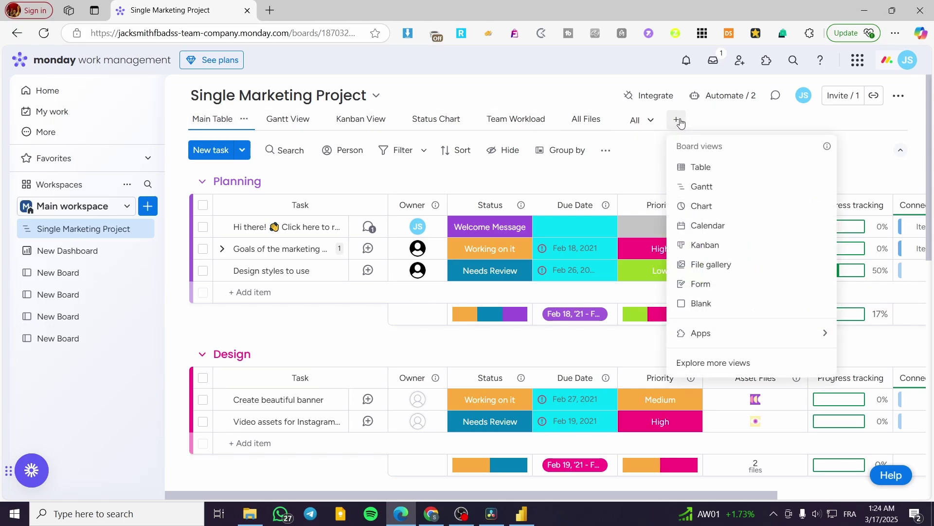
pyautogui.moveTo(713, 340)
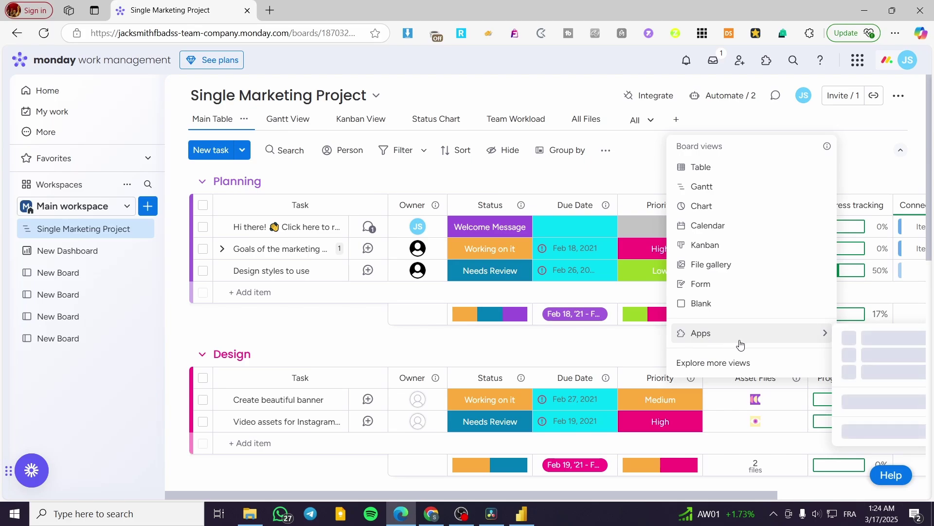
pyautogui.click(878, 449)
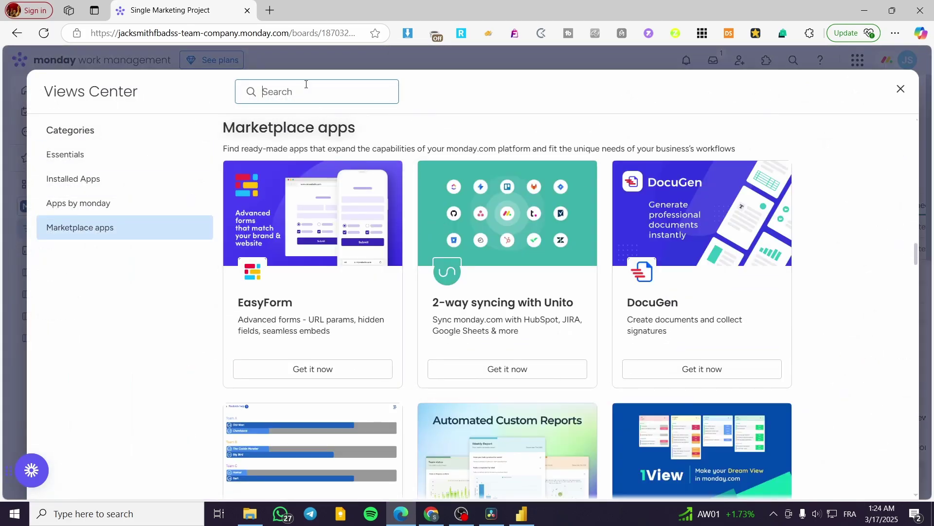
# Search the Views Center for 'Power BI' and browse the matching Marketplace apps
pyautogui.write('Power')
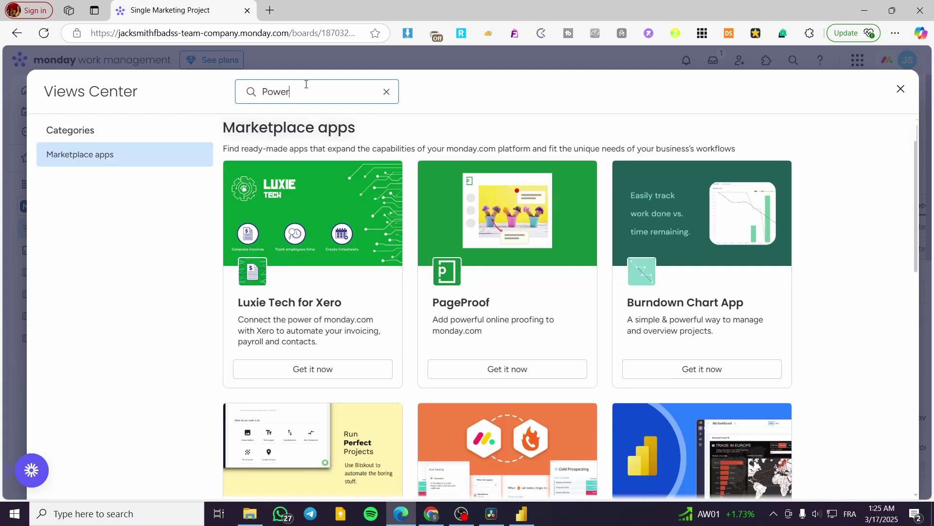
pyautogui.write(' B')
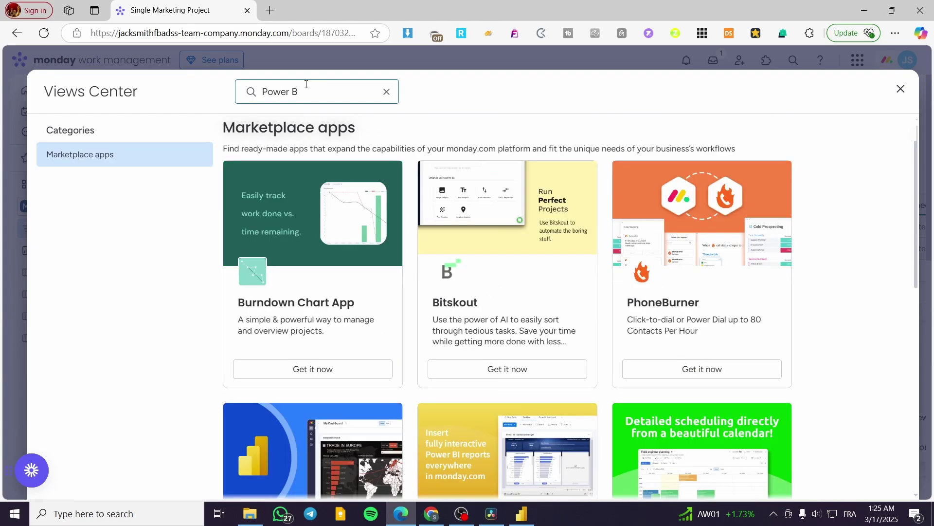
pyautogui.write('I')
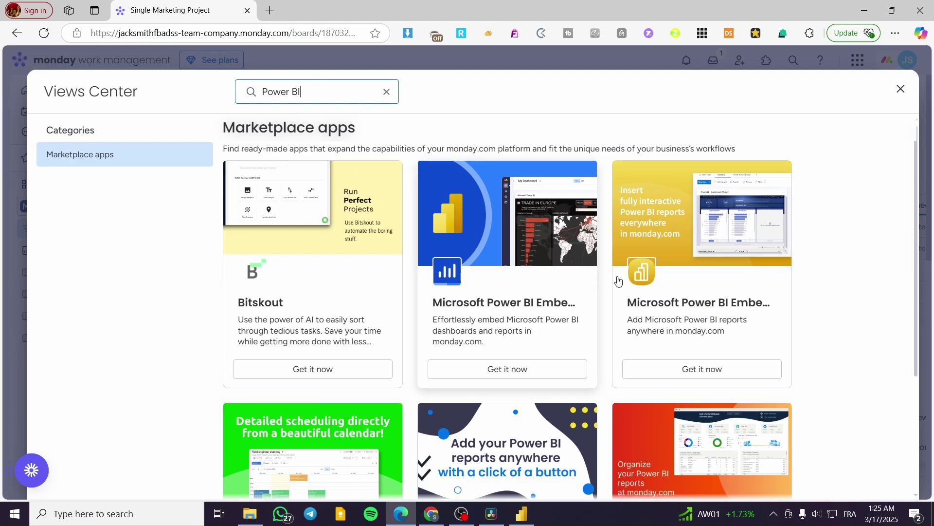
pyautogui.scroll(-3, 620, 276)
pyautogui.scroll(3, 763, 327)
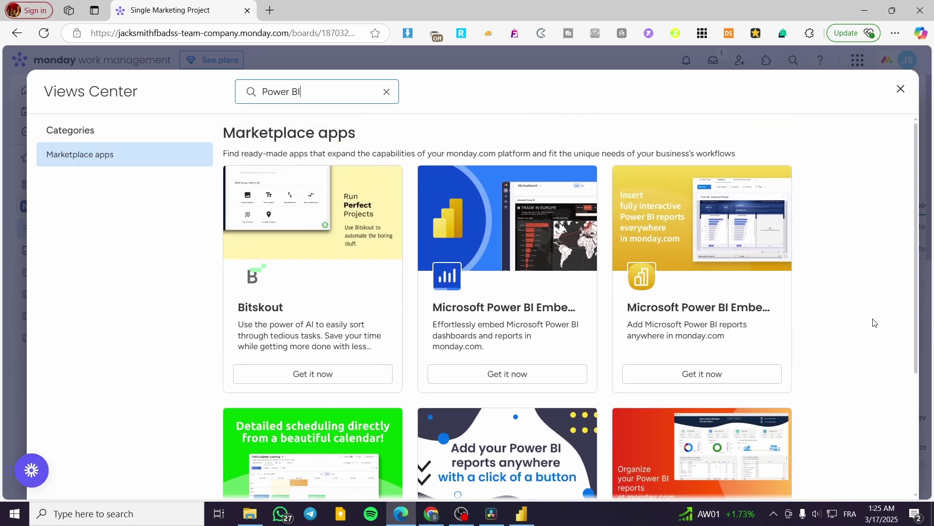
pyautogui.scroll(-3, 871, 315)
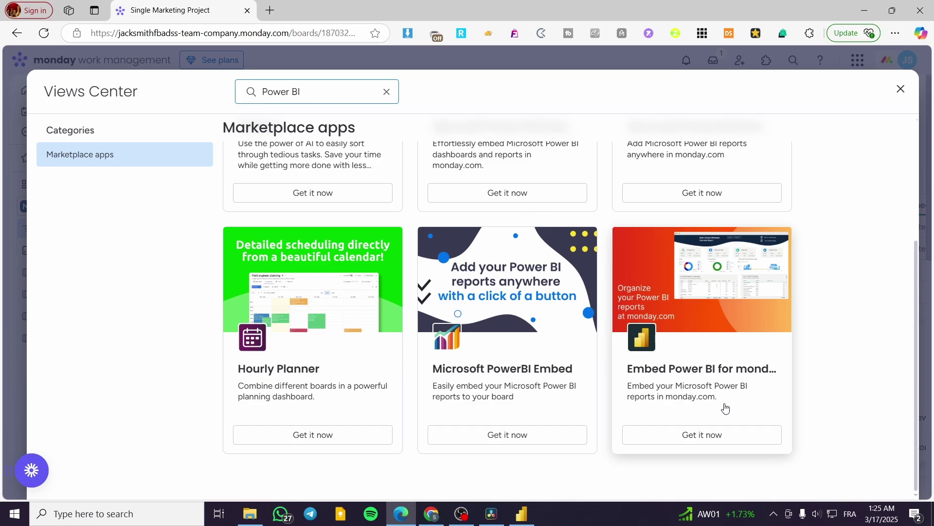
pyautogui.scroll(3, 724, 406)
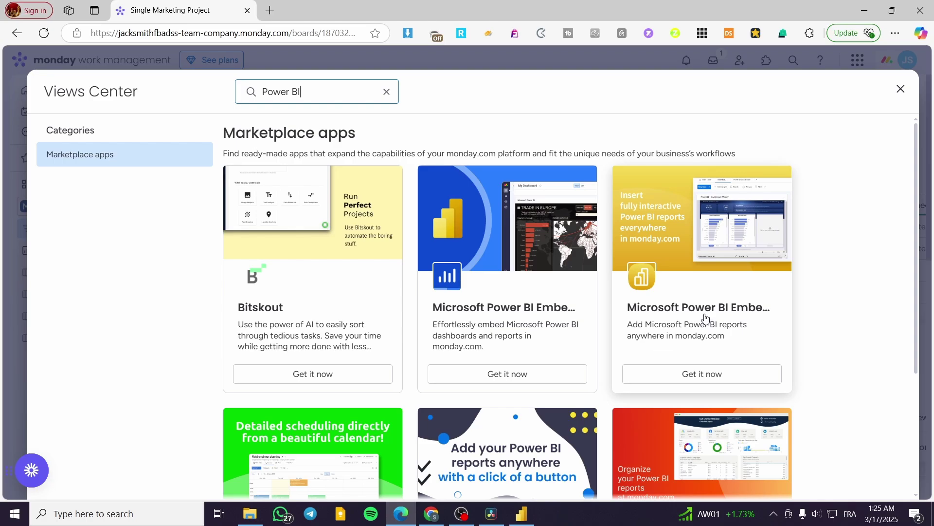
pyautogui.scroll(-3, 708, 317)
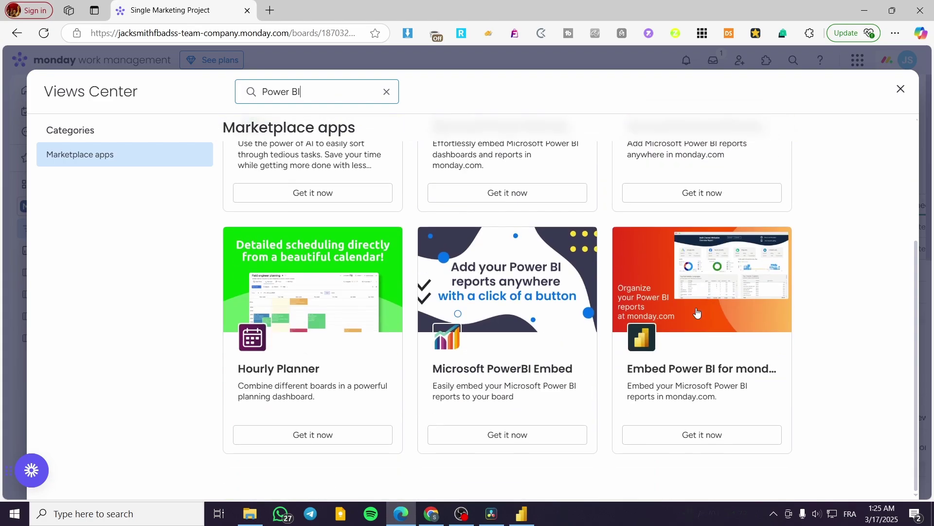
pyautogui.scroll(3, 849, 350)
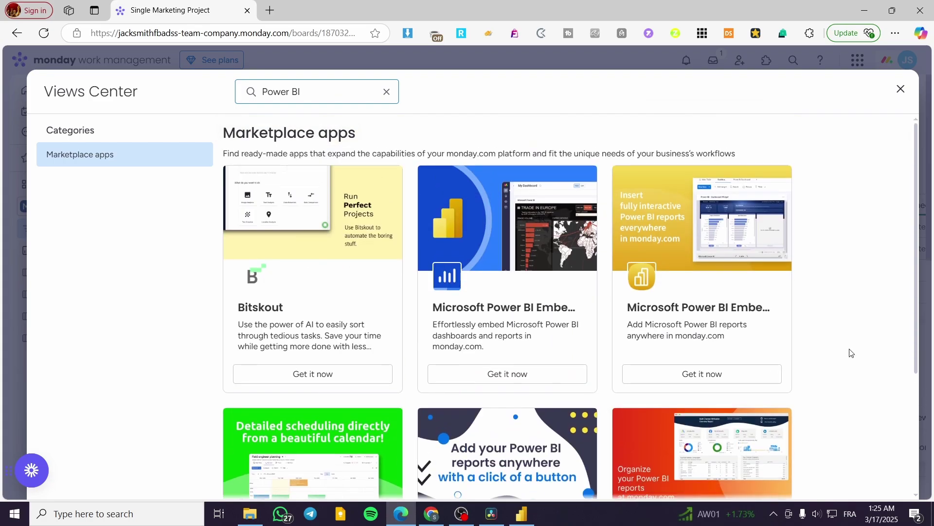
pyautogui.scroll(-3, 872, 319)
pyautogui.scroll(3, 871, 321)
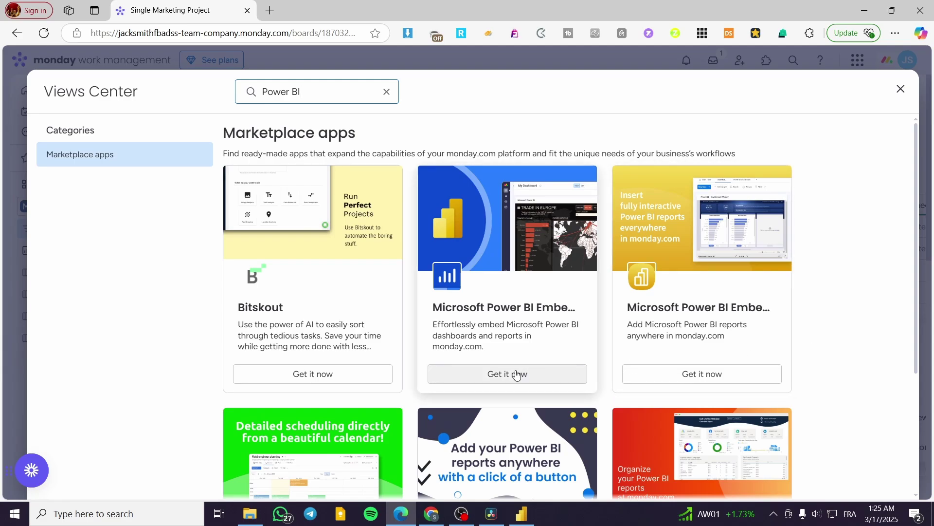
pyautogui.scroll(-3, 517, 375)
pyautogui.scroll(3, 515, 372)
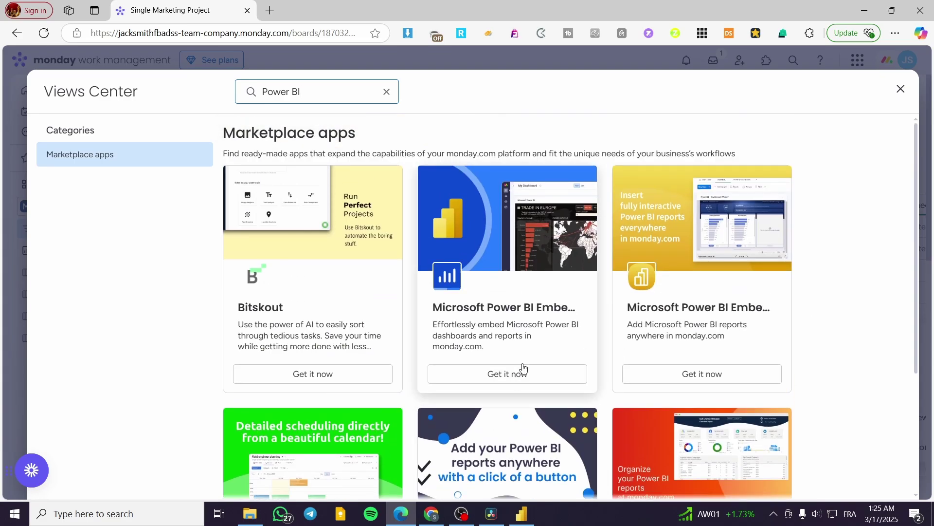
# Install the Microsoft Power BI Embedded app and dismiss its trial notice
pyautogui.click(493, 379)
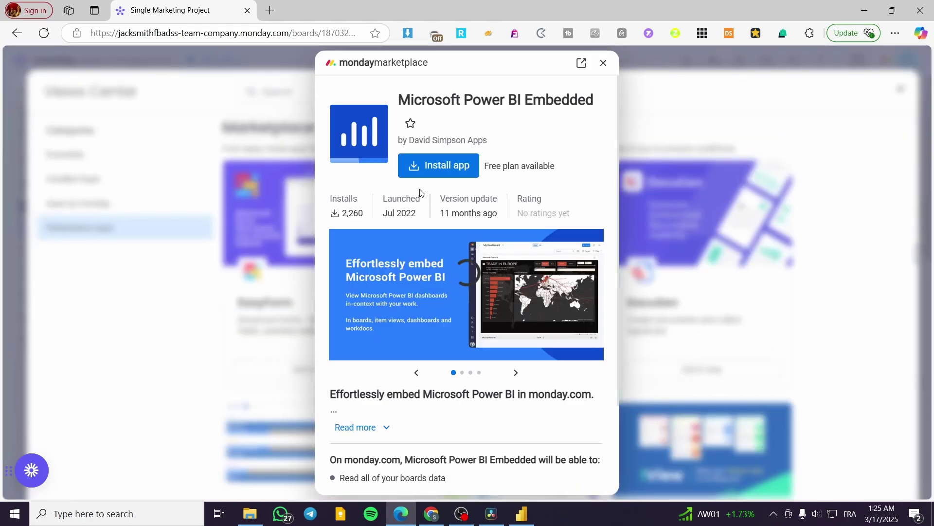
pyautogui.click(435, 164)
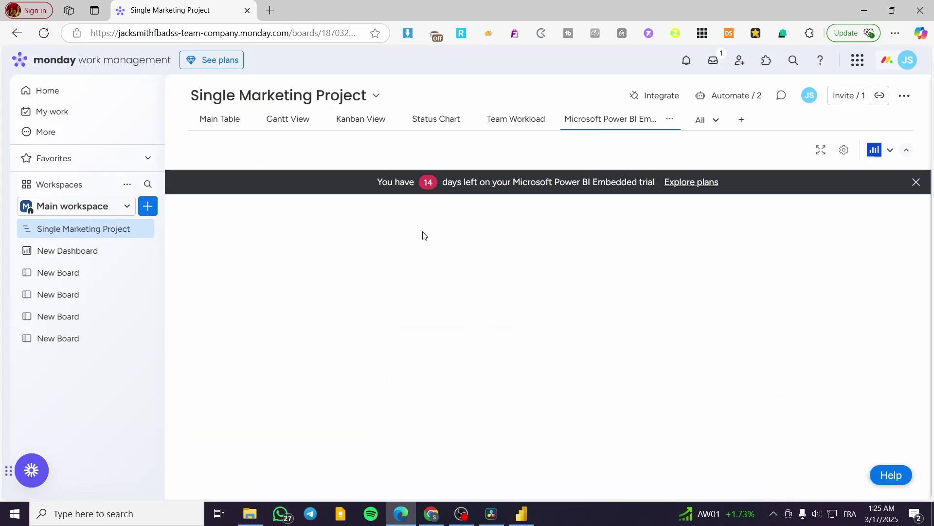
pyautogui.click(916, 183)
# Review the Power BI Embedded view's how-to instructions, then switch to Power BI Desktop
pyautogui.scroll(-5, 414, 332)
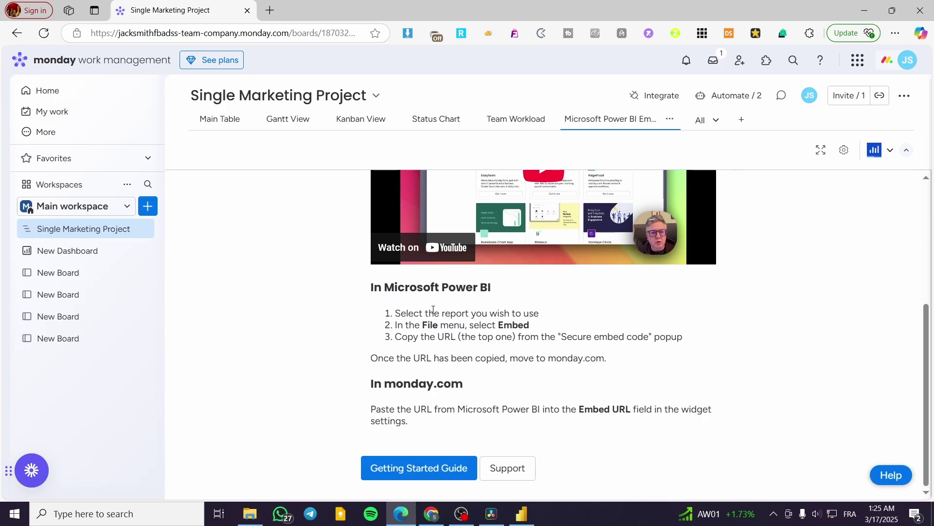
pyautogui.scroll(3, 600, 330)
pyautogui.scroll(-2, 635, 344)
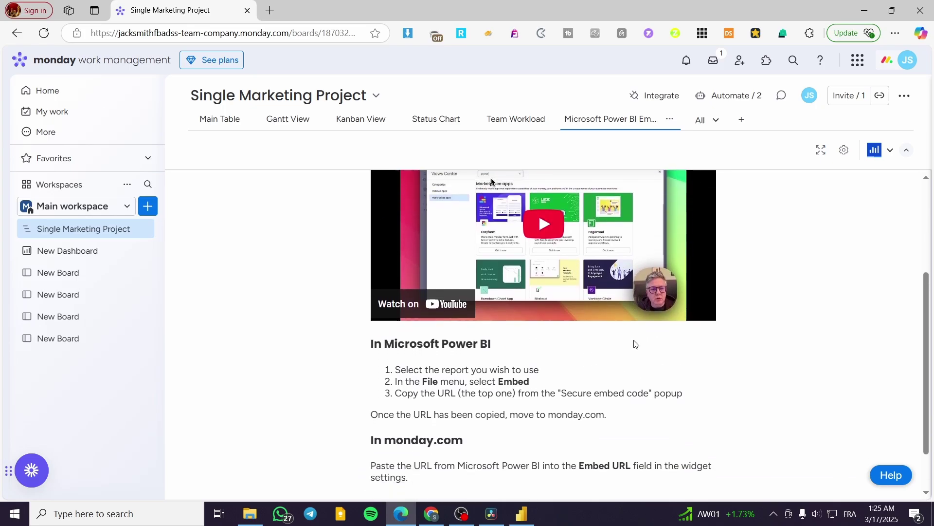
pyautogui.scroll(-1, 635, 344)
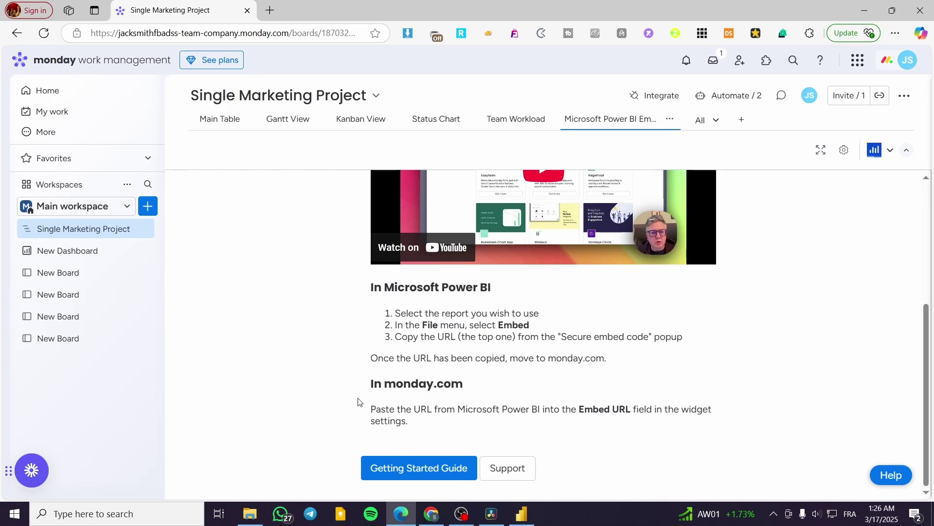
pyautogui.scroll(5, 438, 272)
pyautogui.click(741, 120)
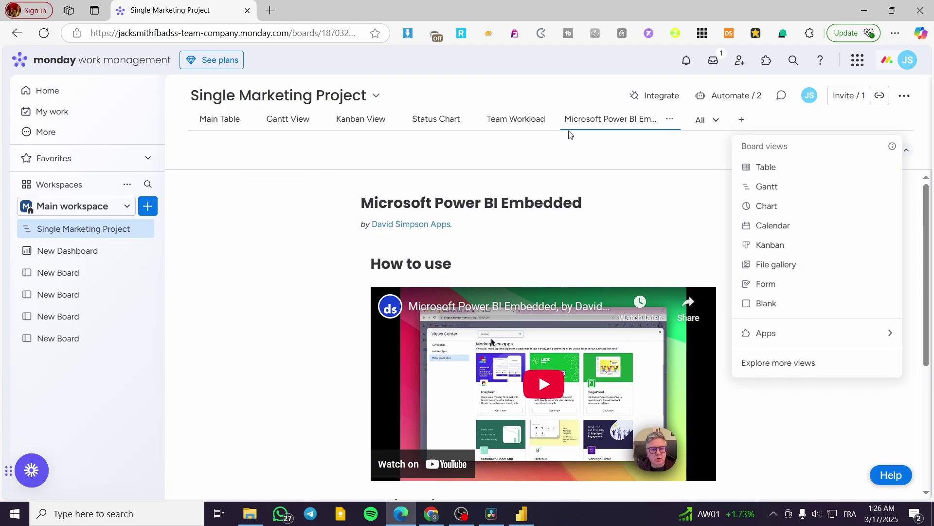
pyautogui.click(285, 302)
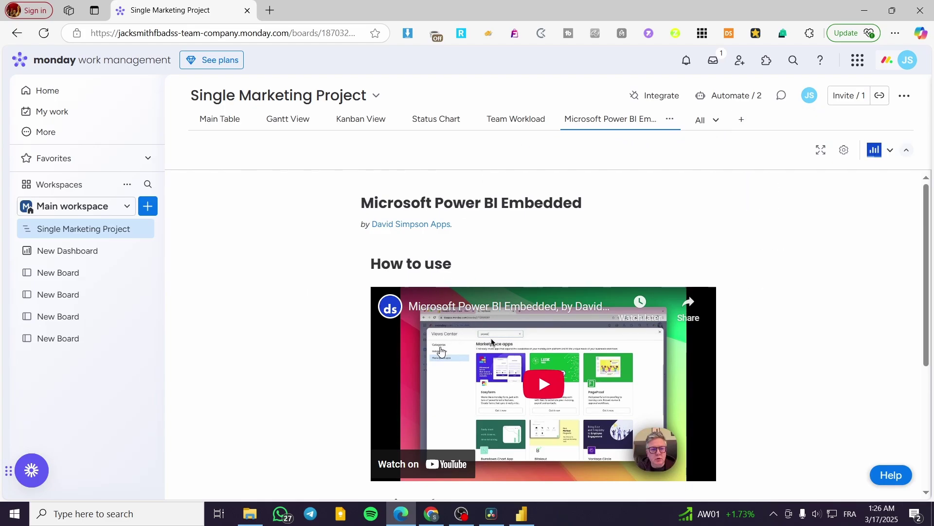
pyautogui.scroll(-2, 526, 365)
pyautogui.scroll(1, 730, 399)
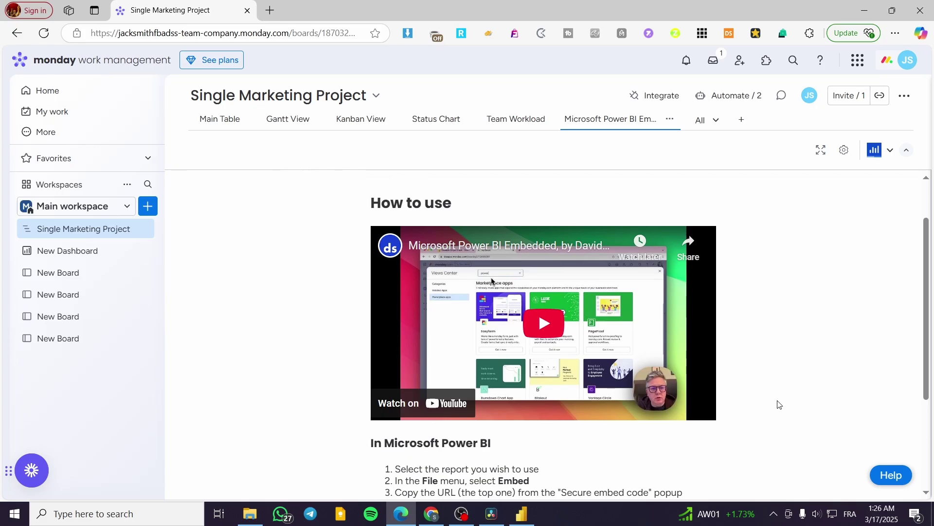
pyautogui.scroll(-2, 734, 377)
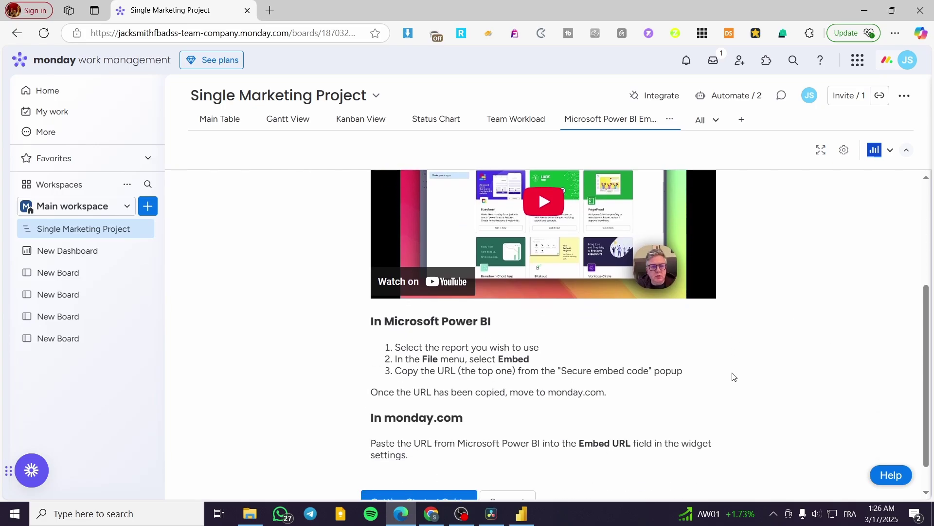
pyautogui.click(520, 509)
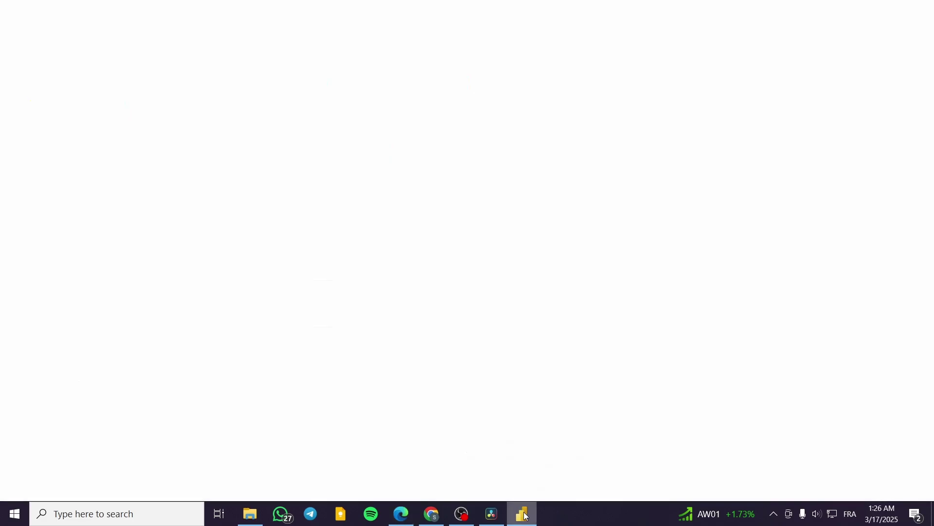
pyautogui.click(521, 513)
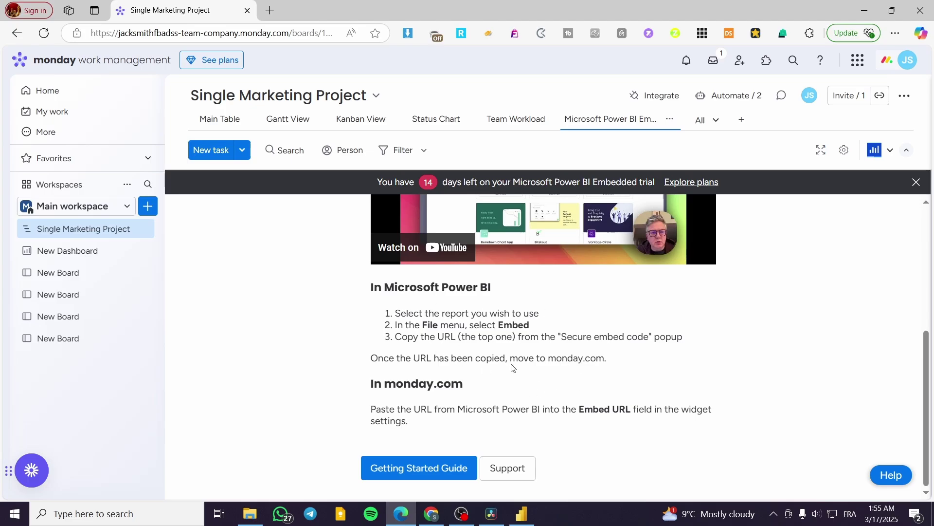
pyautogui.click(522, 513)
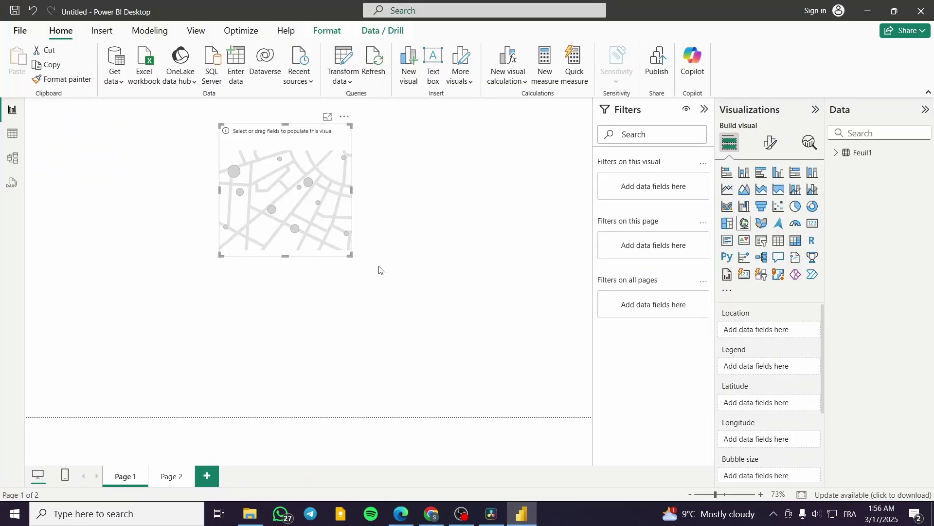
pyautogui.click(19, 29)
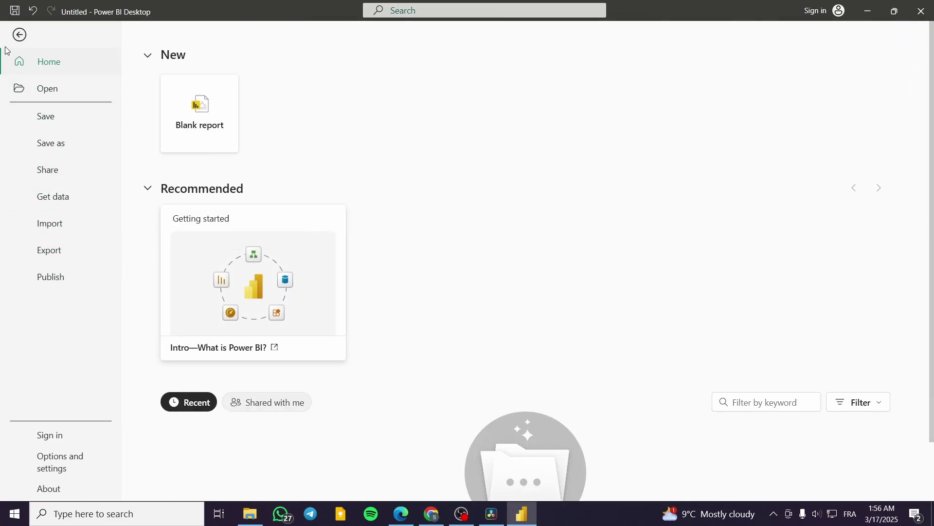
pyautogui.click(20, 42)
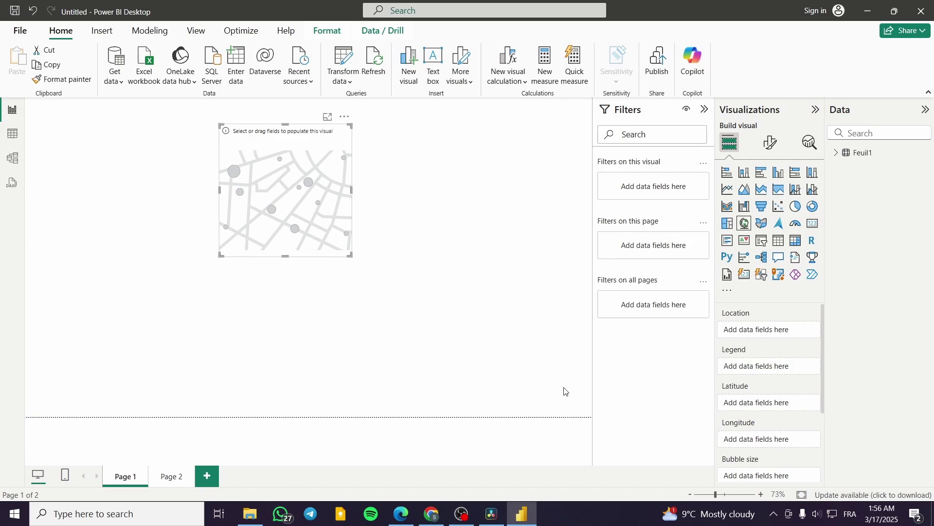
pyautogui.click(401, 513)
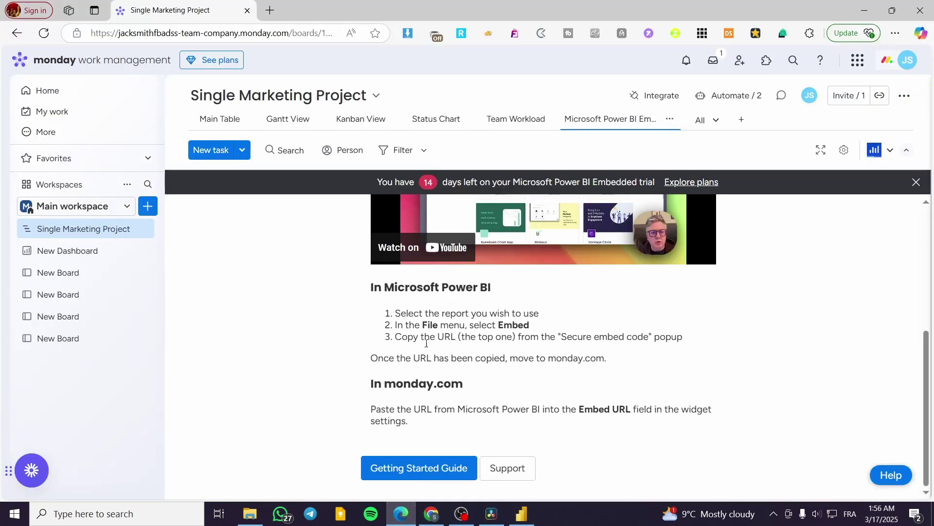
# Open the monday.com app marketplace and search for 'Power bi'
pyautogui.scroll(5, 426, 343)
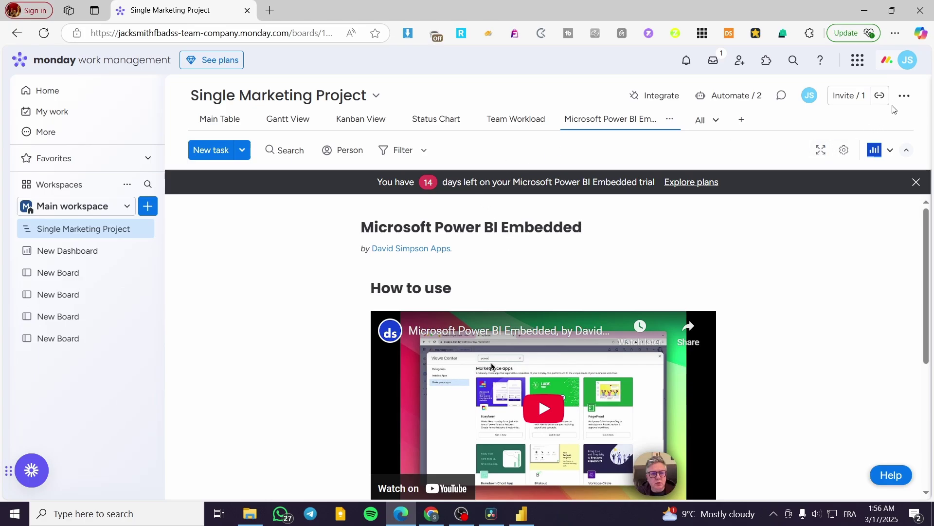
pyautogui.click(909, 62)
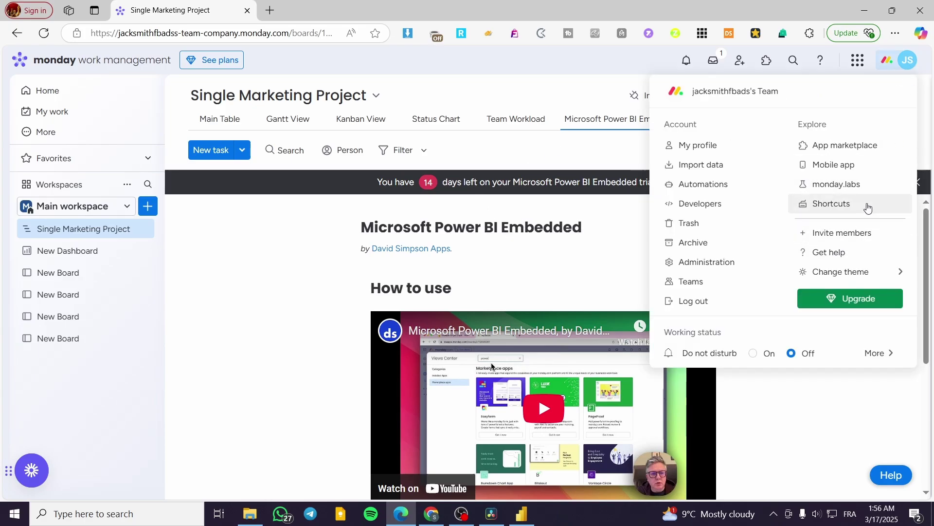
pyautogui.click(877, 146)
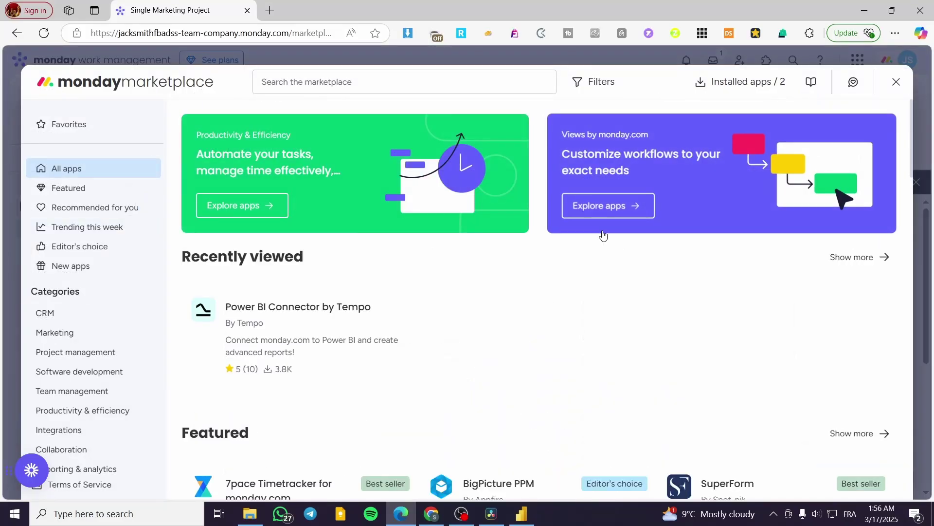
pyautogui.click(400, 90)
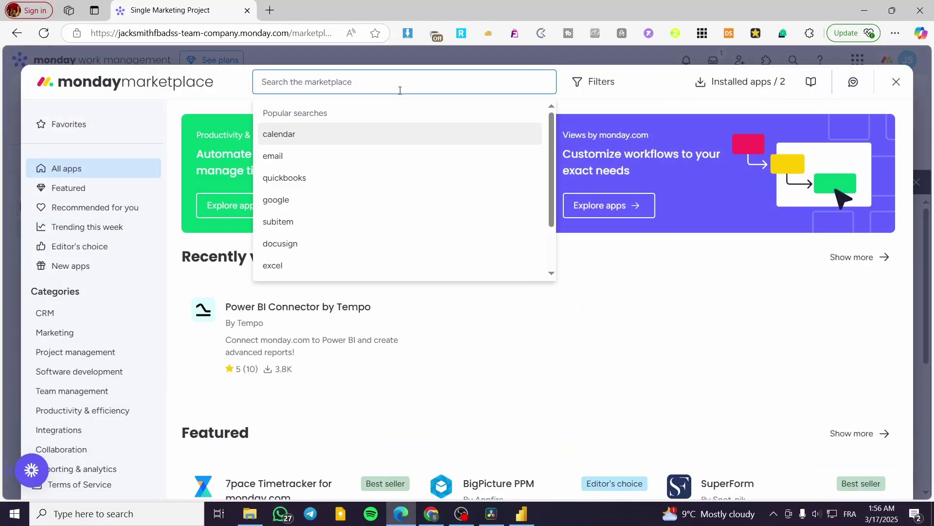
pyautogui.write('Power')
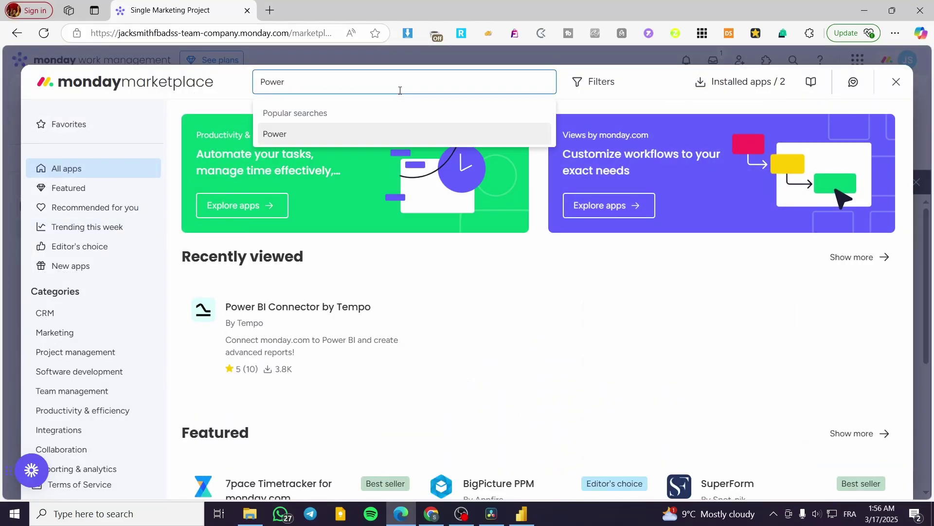
pyautogui.write(' bi')
pyautogui.press('Return')
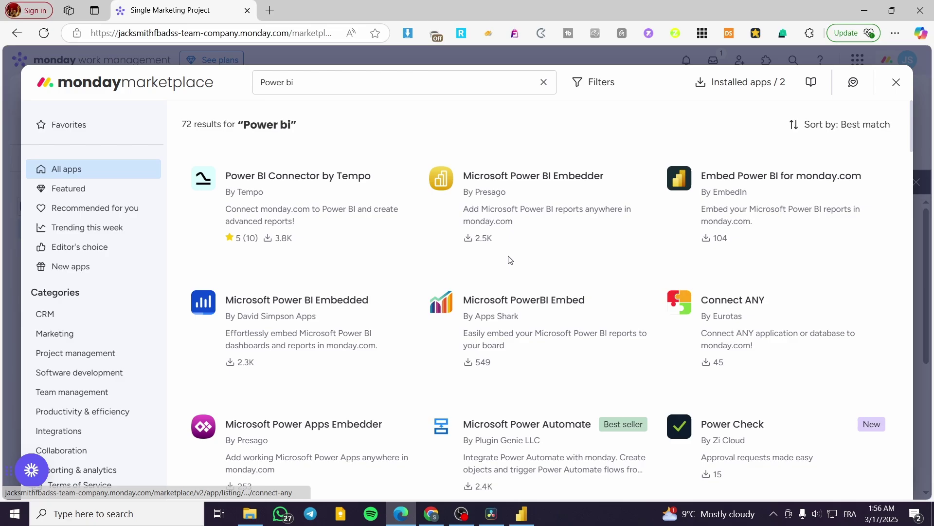
# Install Power BI Connector by Tempo for all workspaces
pyautogui.click(318, 190)
pyautogui.click(146, 299)
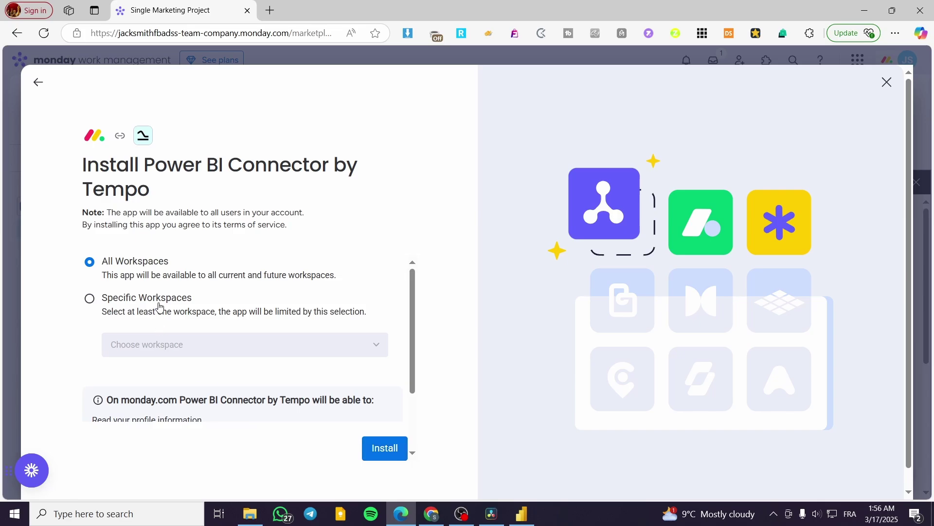
pyautogui.click(397, 455)
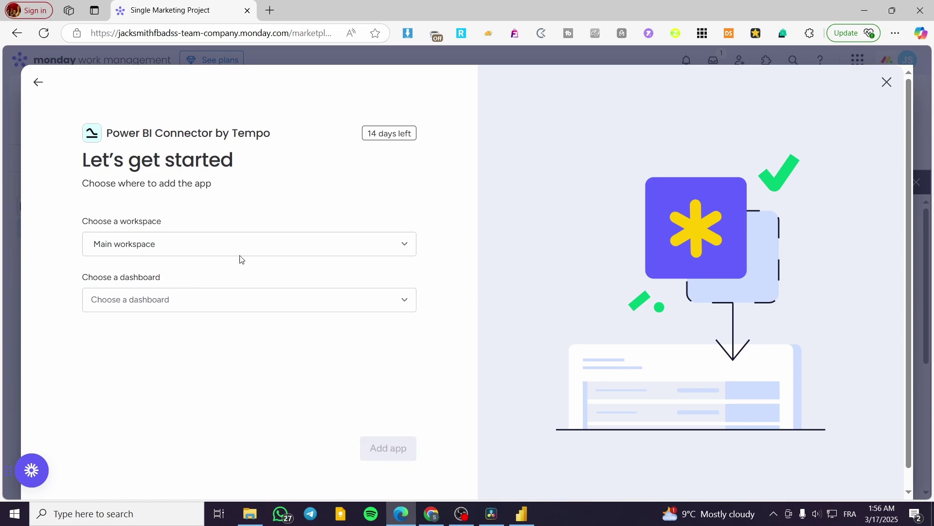
# Choose Main workspace and New Dashboard as the connector's destination and add the app
pyautogui.click(281, 246)
pyautogui.click(281, 249)
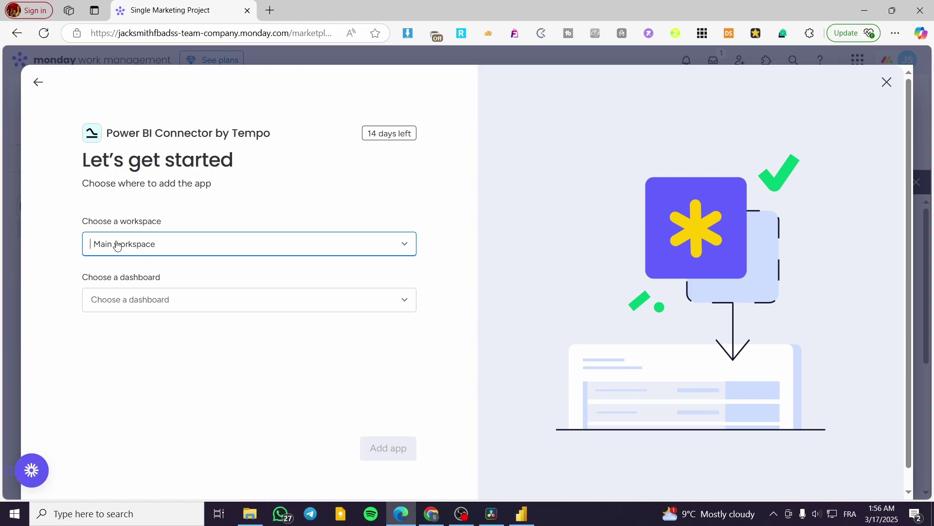
pyautogui.click(273, 243)
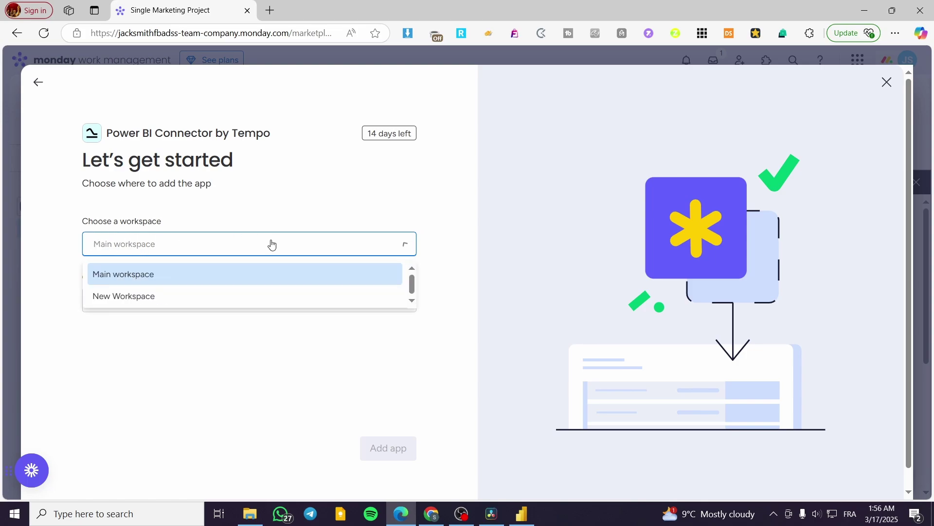
pyautogui.click(195, 273)
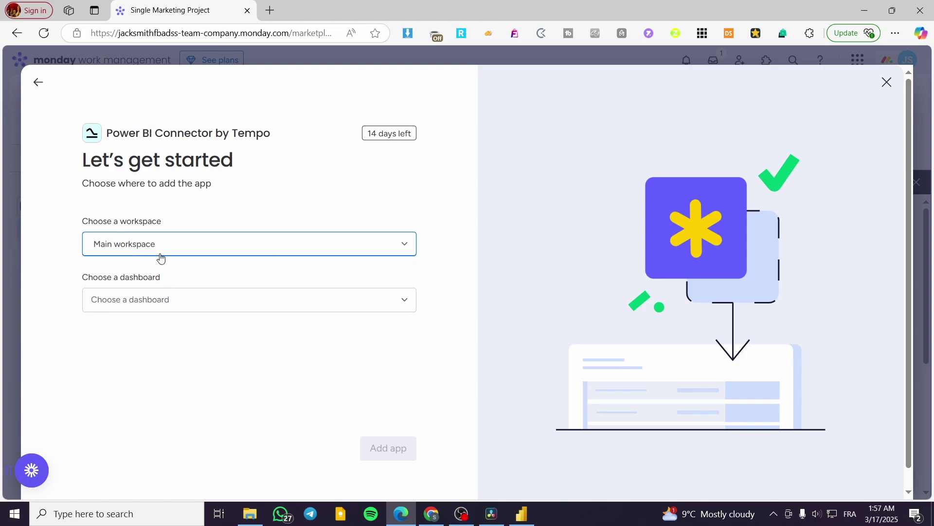
pyautogui.click(166, 300)
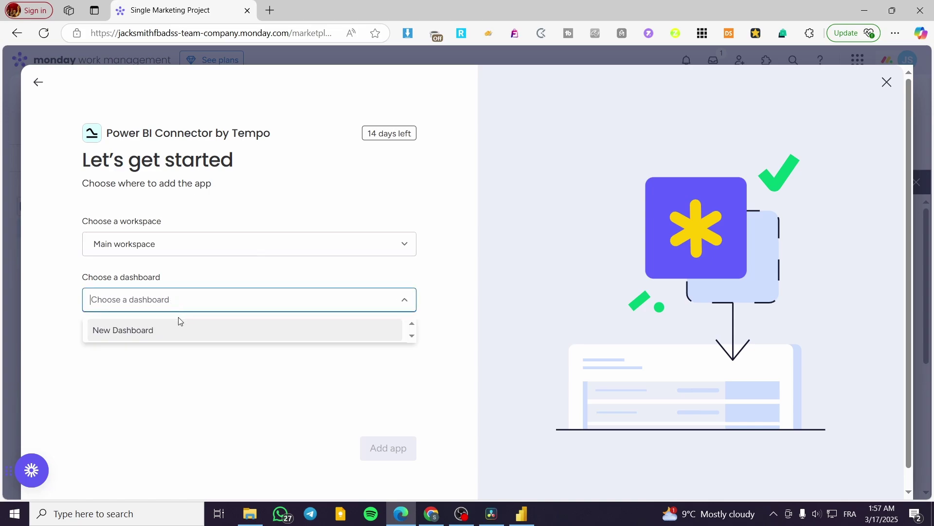
pyautogui.click(164, 329)
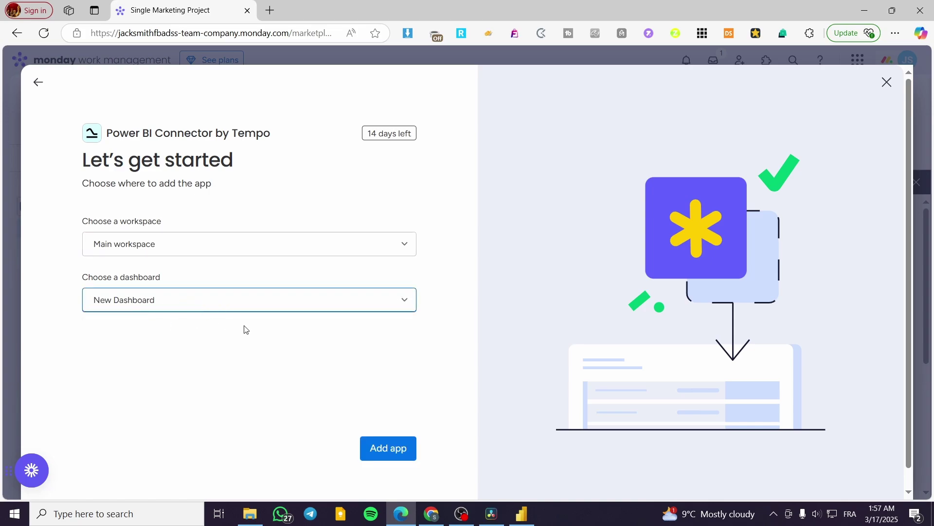
pyautogui.click(387, 449)
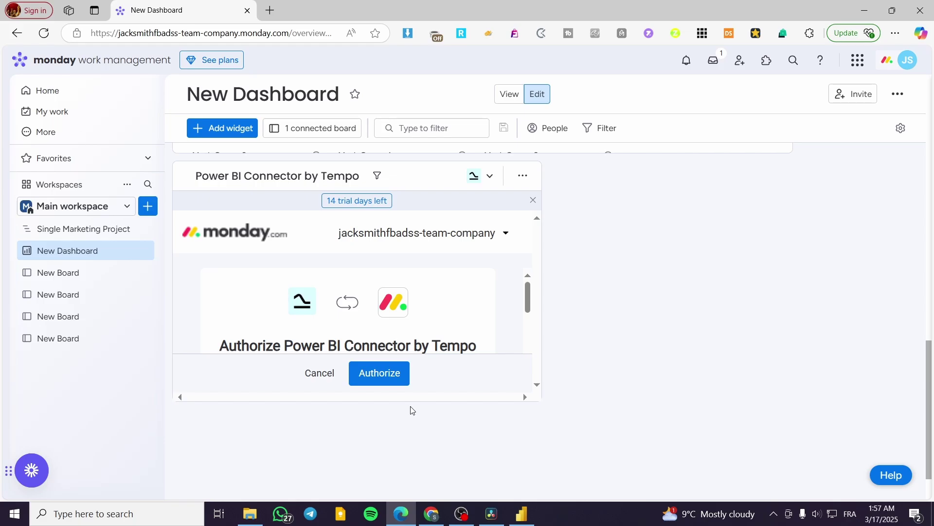
# Enlarge the connector widget, authorize its data access, and briefly check Power BI Desktop
pyautogui.moveTo(540, 399); pyautogui.dragTo(792, 481)
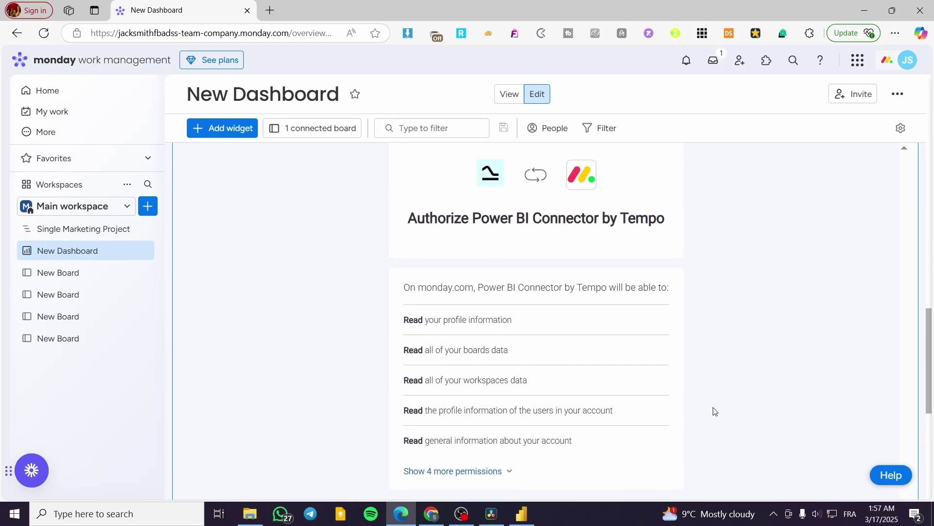
pyautogui.scroll(2, 713, 411)
pyautogui.scroll(-3, 485, 351)
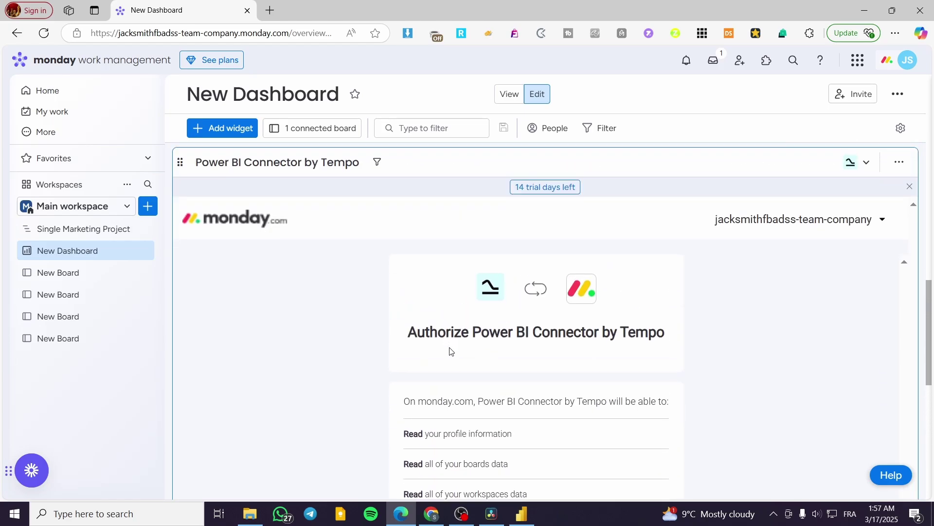
pyautogui.scroll(-4, 501, 305)
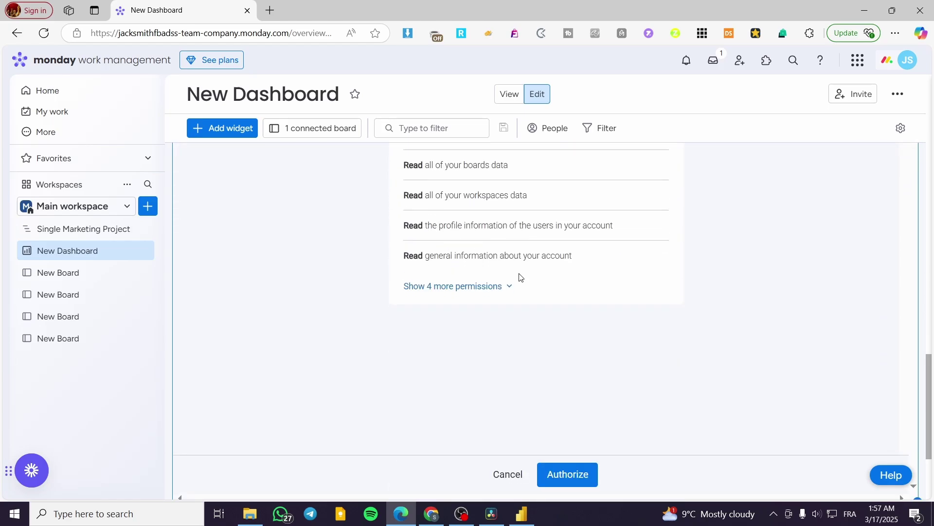
pyautogui.click(566, 474)
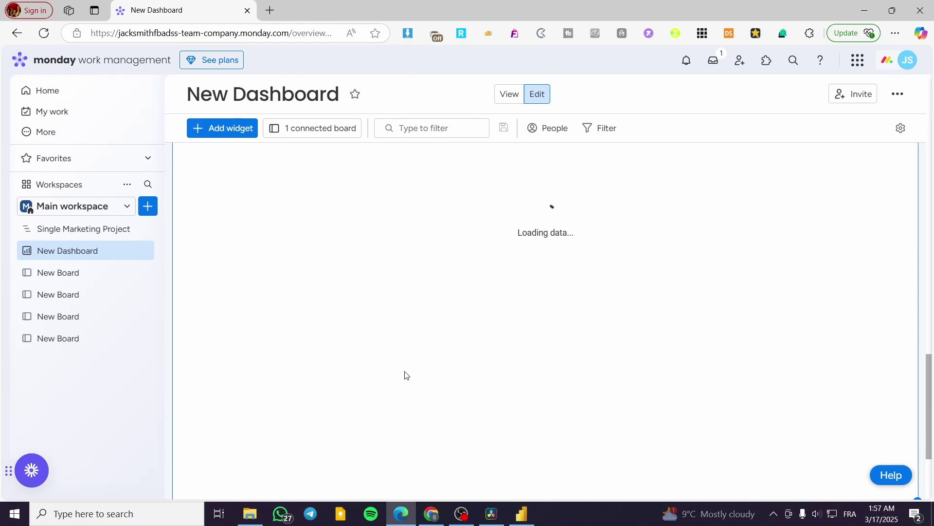
pyautogui.click(527, 511)
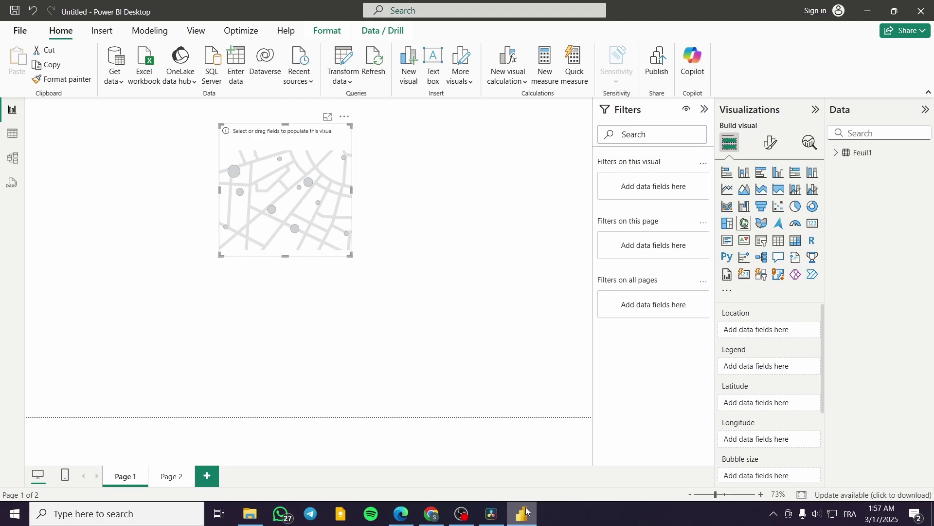
pyautogui.click(527, 511)
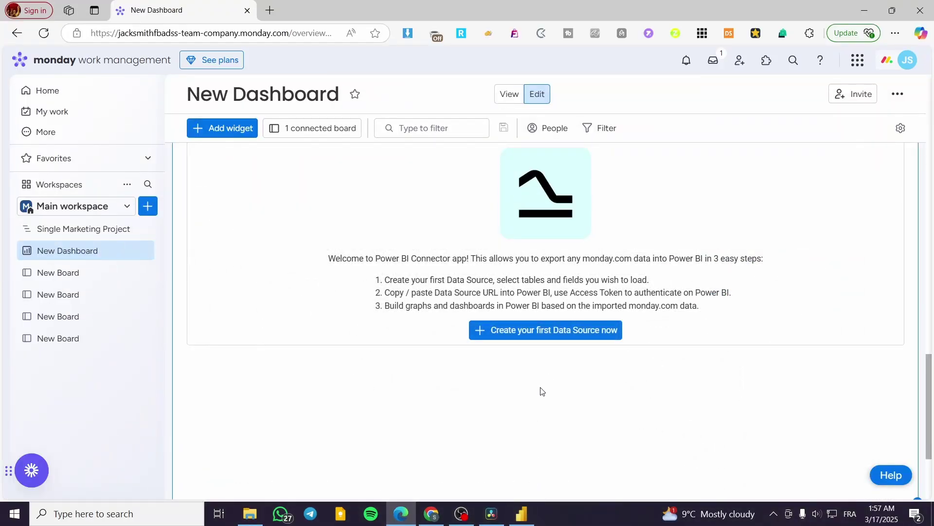
# Start a new data source, view the connector's access token, and return to the data sources list
pyautogui.scroll(5, 541, 391)
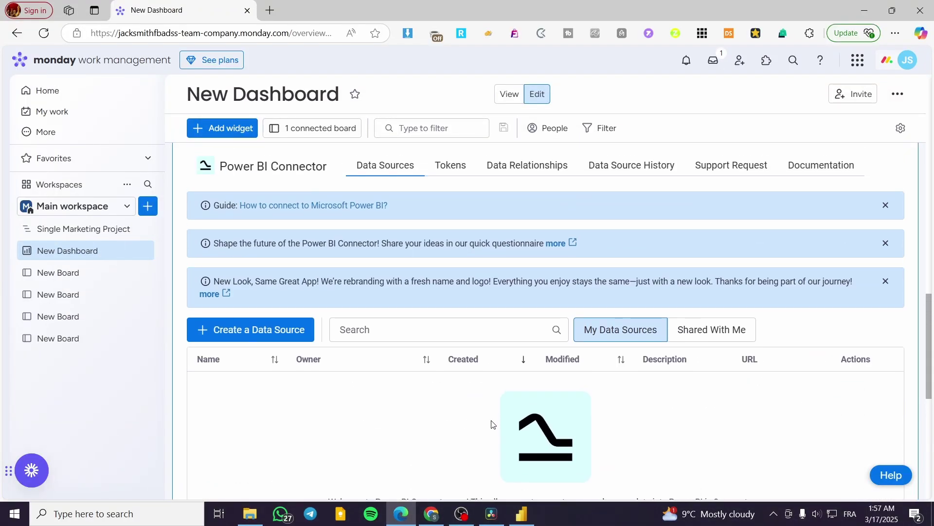
pyautogui.scroll(-5, 487, 390)
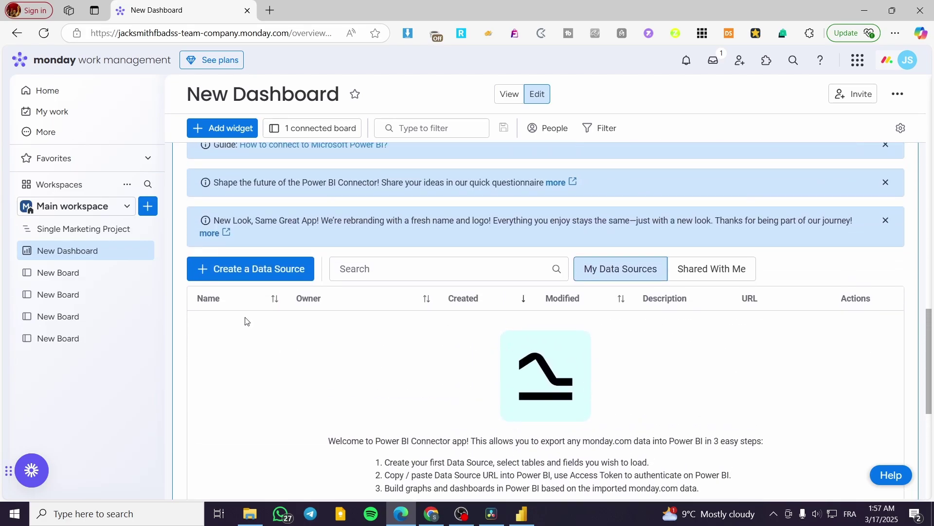
pyautogui.click(256, 273)
pyautogui.scroll(-3, 336, 316)
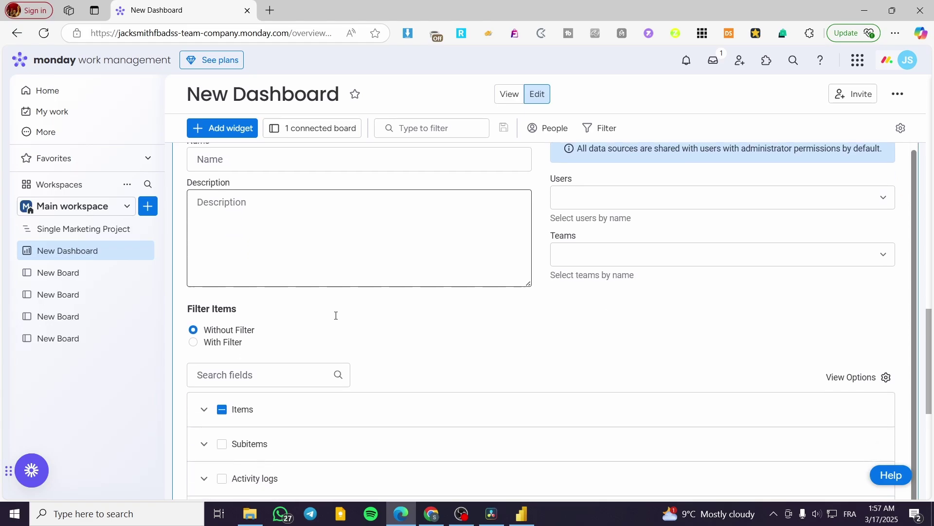
pyautogui.scroll(3, 334, 307)
pyautogui.click(225, 247)
pyautogui.scroll(3, 226, 247)
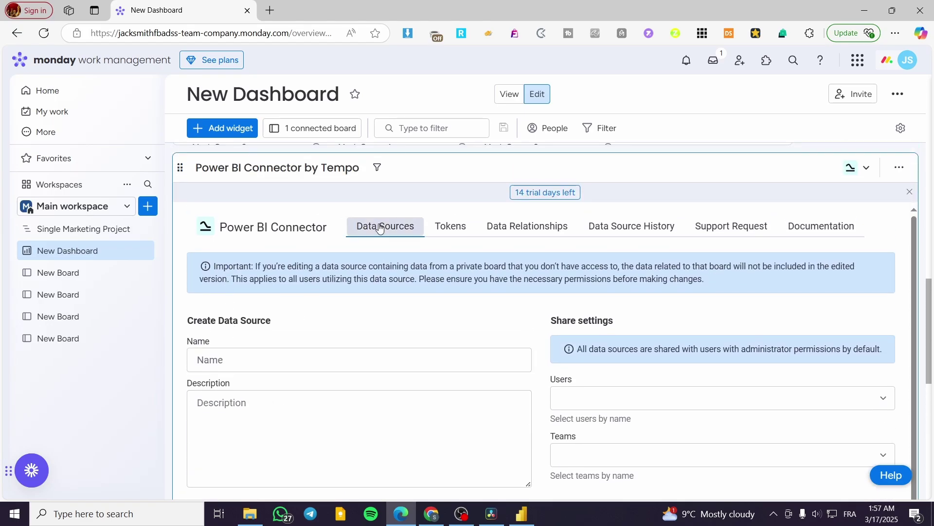
pyautogui.click(448, 227)
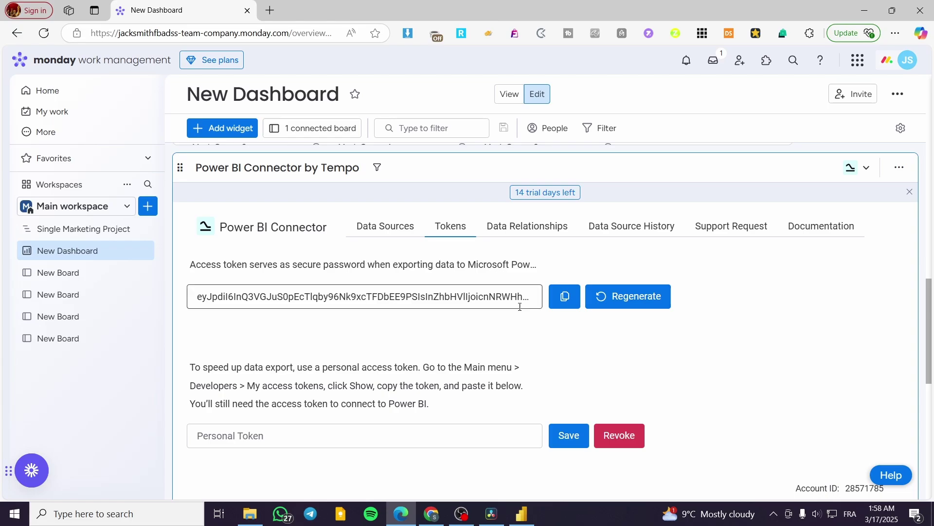
pyautogui.click(385, 226)
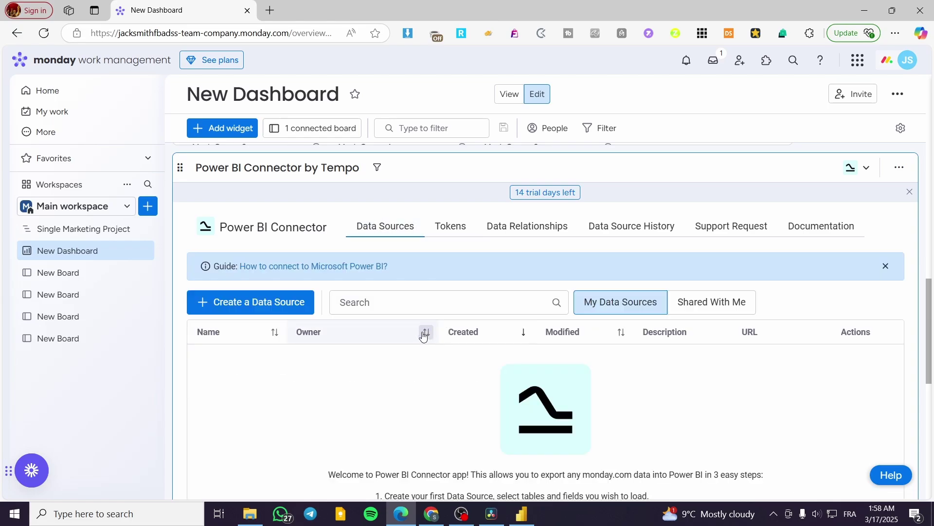
# Open the new data source form and scroll through its fields
pyautogui.scroll(-2, 422, 328)
pyautogui.scroll(-3, 422, 329)
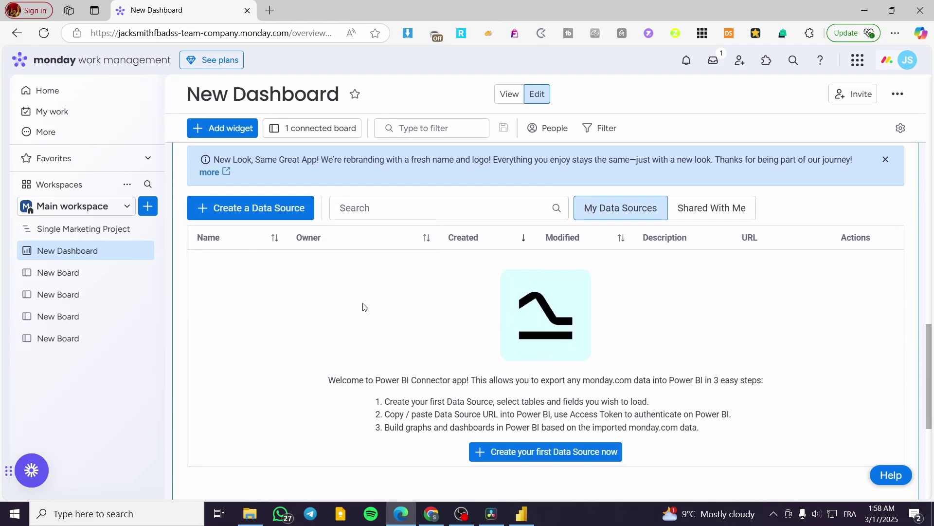
pyautogui.click(533, 462)
pyautogui.scroll(-3, 344, 335)
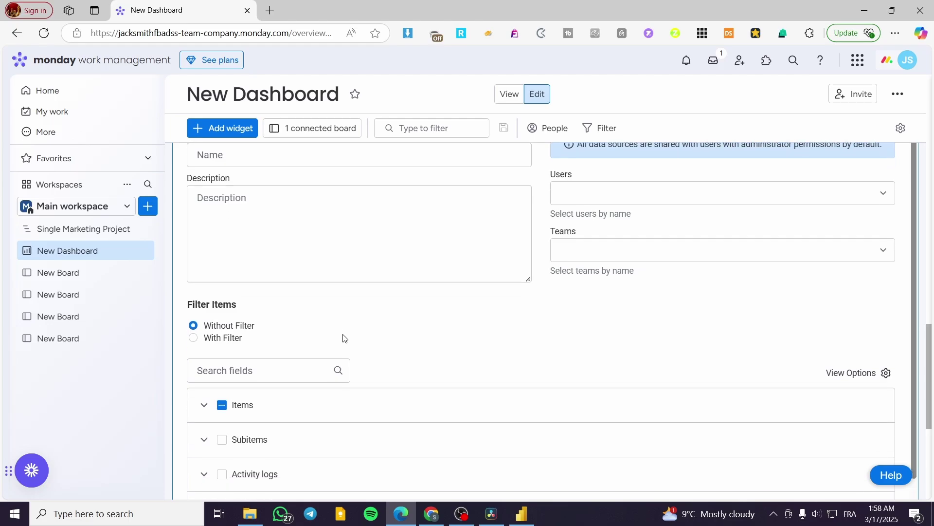
pyautogui.scroll(-8, 238, 339)
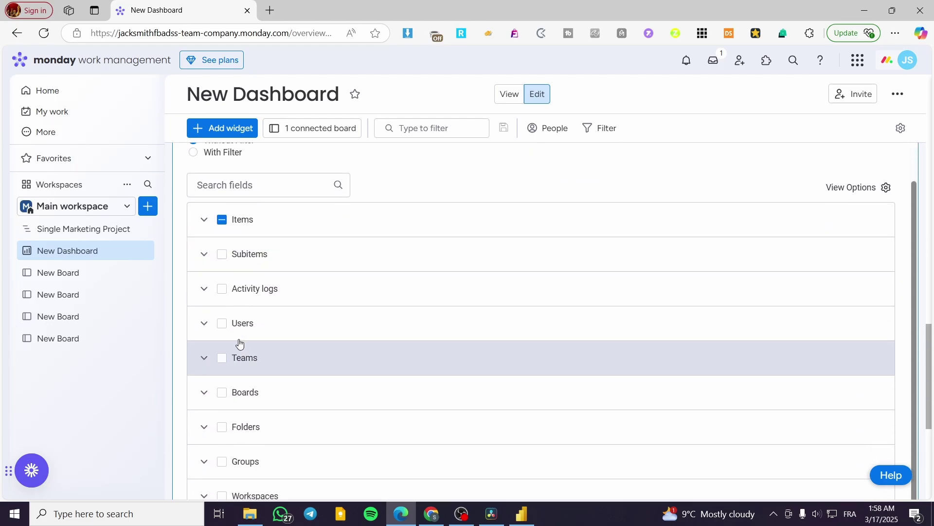
pyautogui.scroll(10, 217, 298)
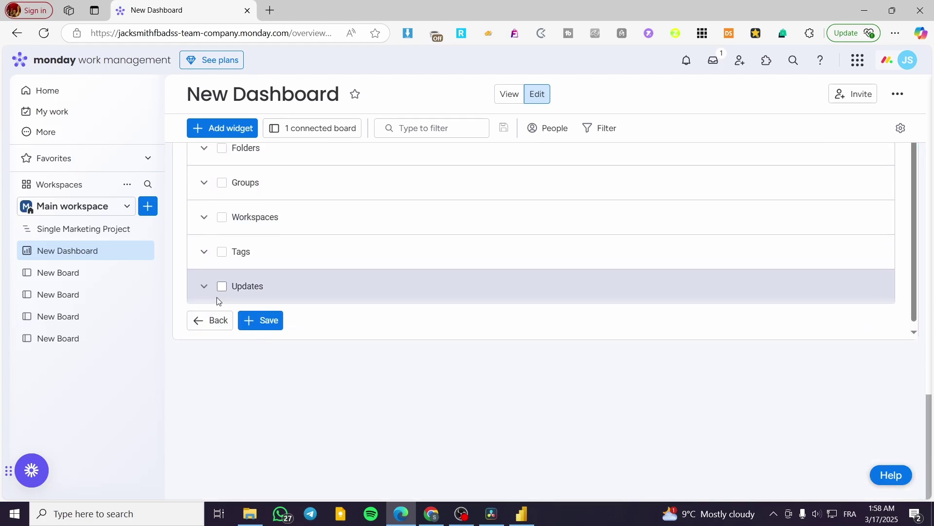
pyautogui.scroll(8, 374, 312)
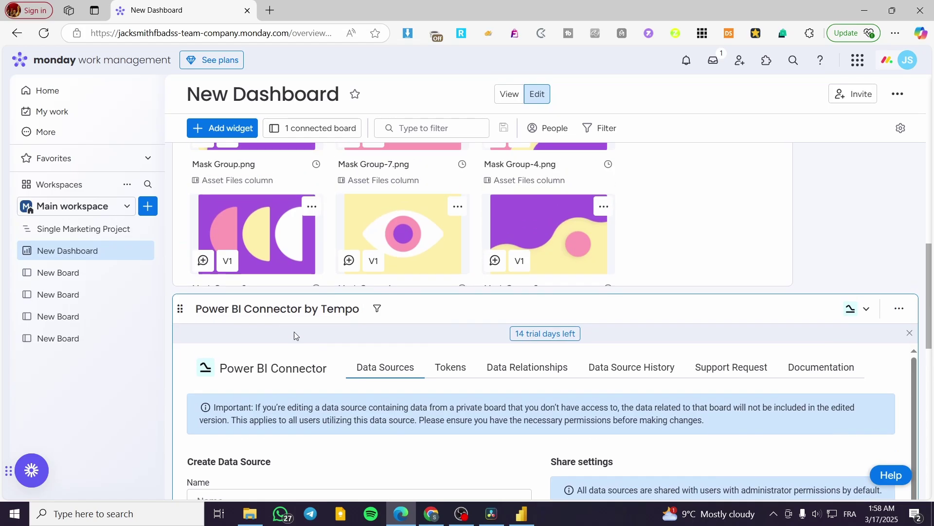
pyautogui.scroll(10, 343, 340)
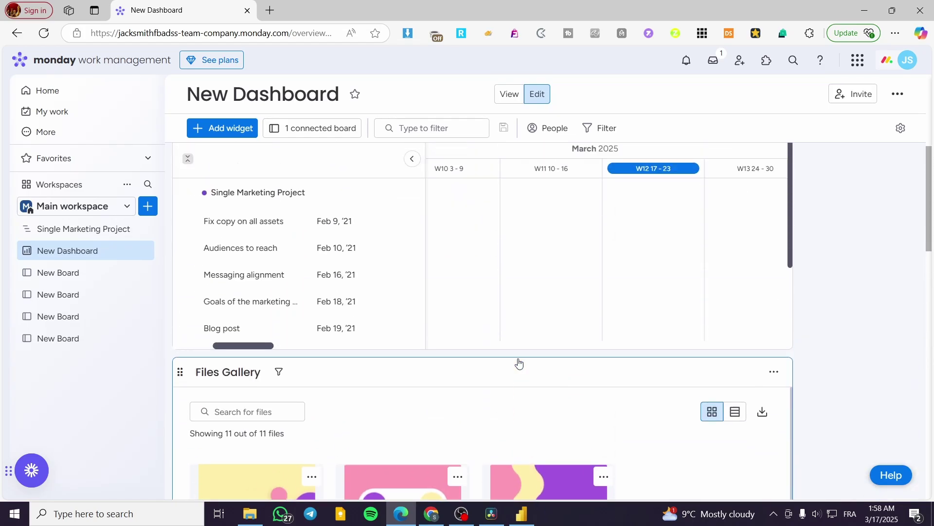
pyautogui.scroll(-3, 470, 348)
pyautogui.scroll(-15, 650, 381)
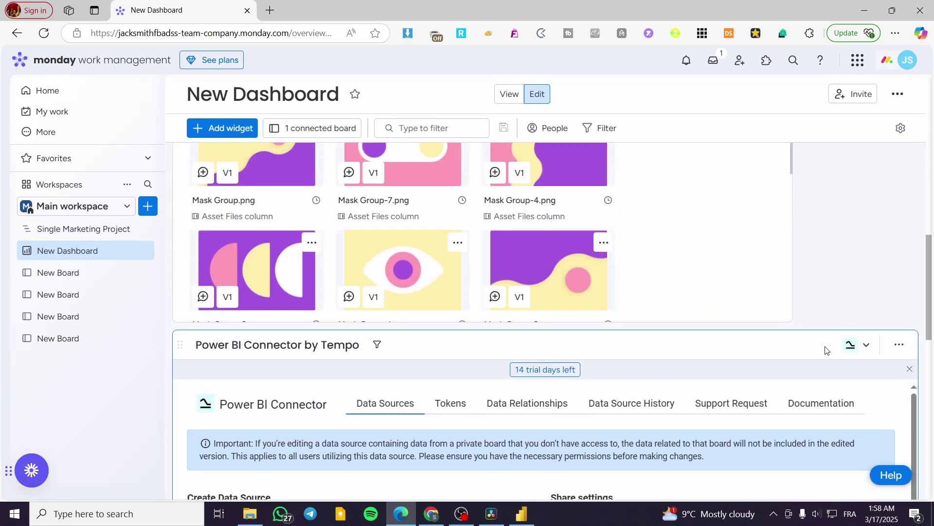
pyautogui.scroll(1, 486, 324)
# Copy the connector's access token from the Tokens tab and return to Data Sources
pyautogui.click(455, 187)
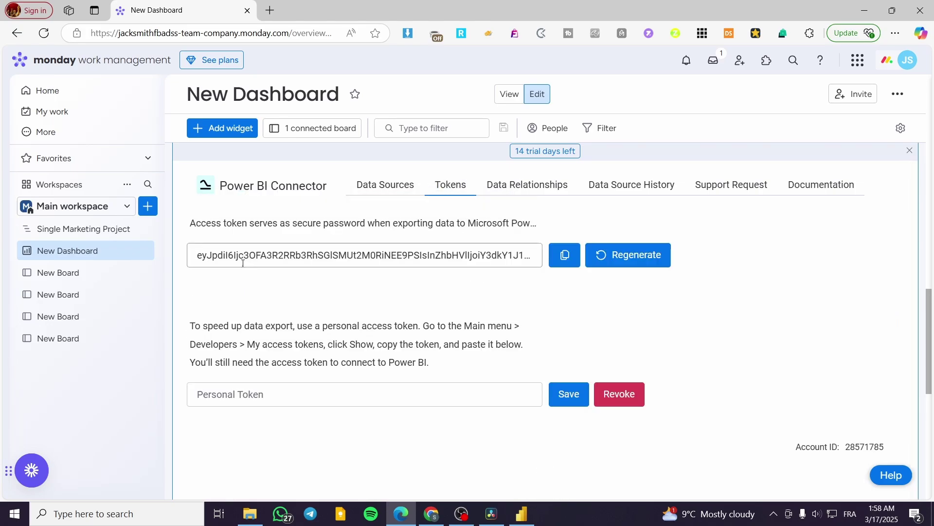
pyautogui.click(575, 263)
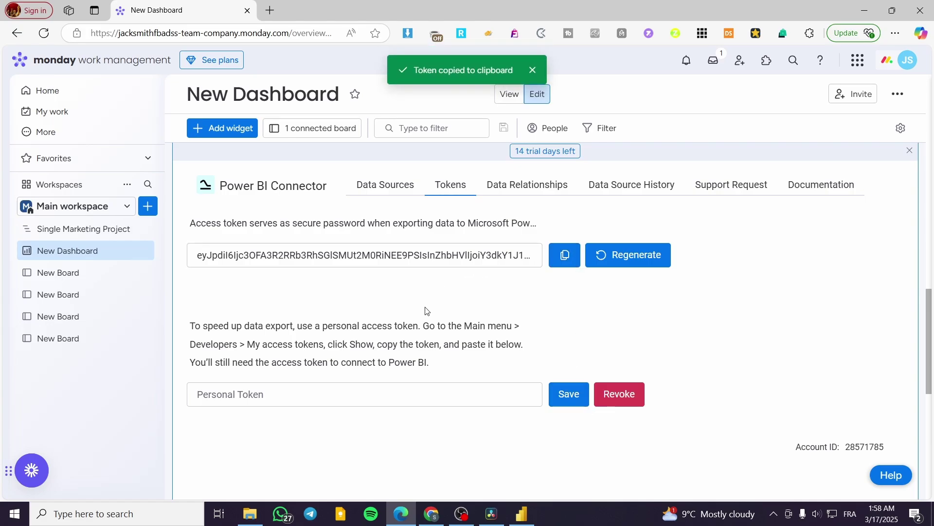
pyautogui.click(402, 194)
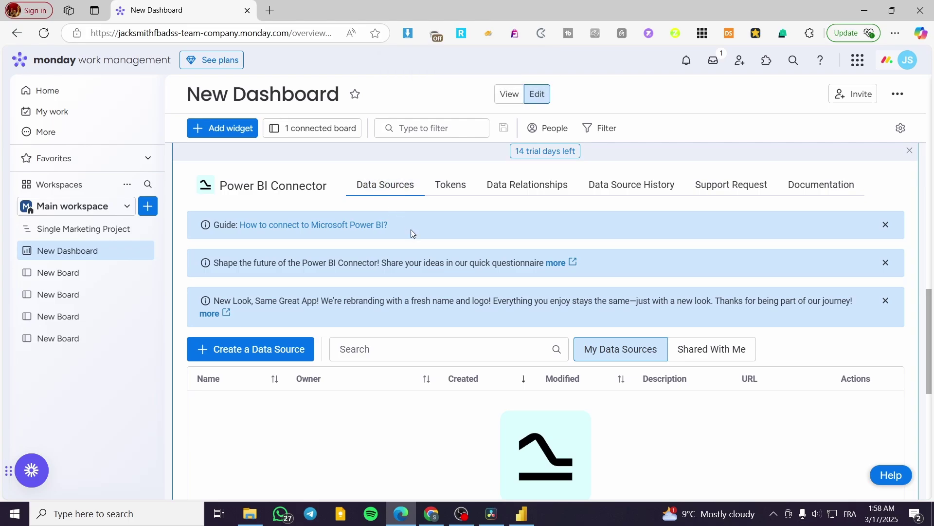
# Start a new Power BI data source that includes Subitems with the Board ID field
pyautogui.scroll(-4, 374, 192)
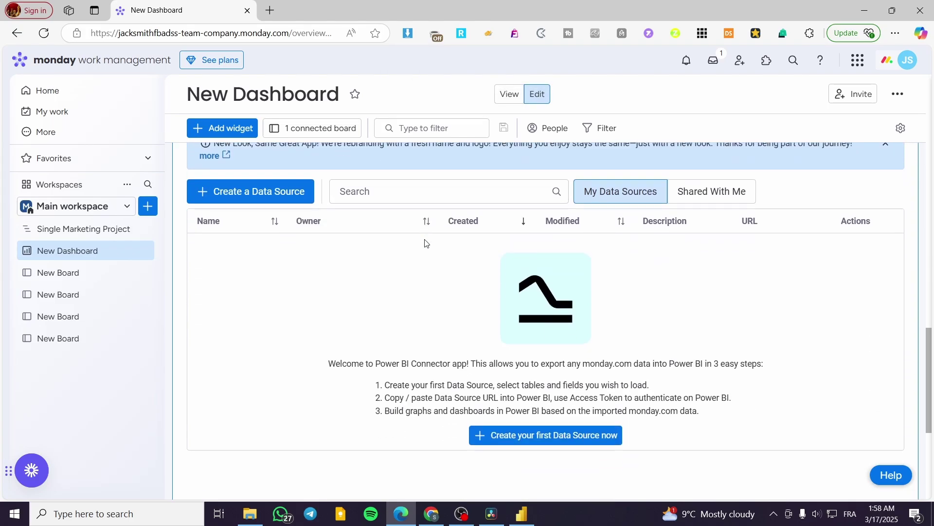
pyautogui.click(587, 414)
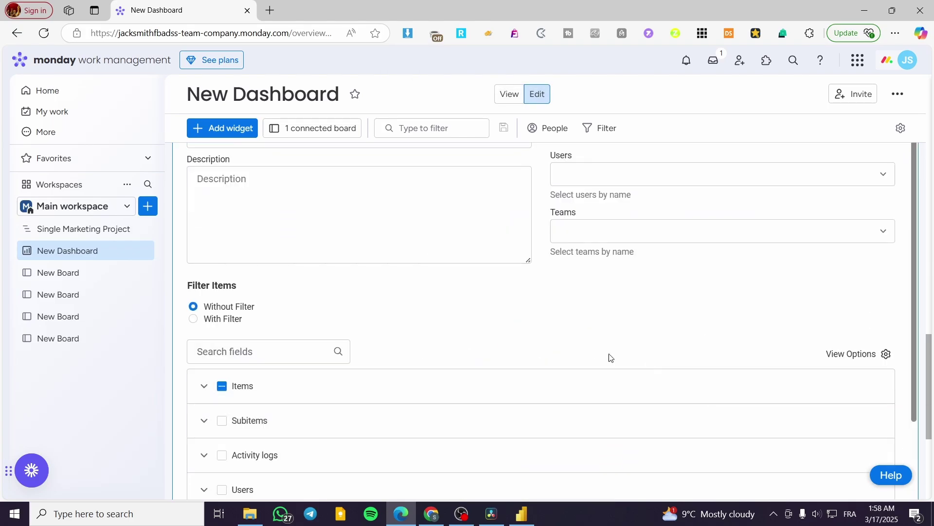
pyautogui.scroll(-1, 242, 369)
pyautogui.click(221, 361)
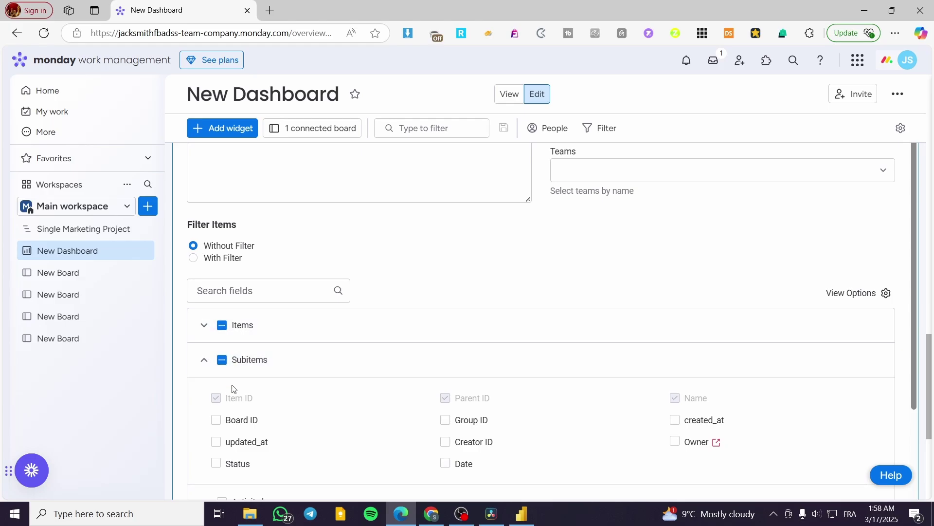
pyautogui.click(216, 421)
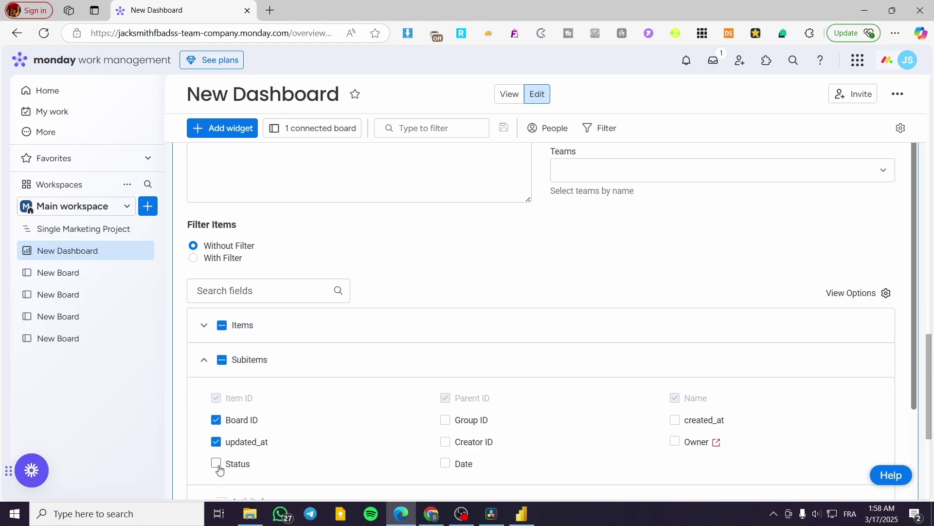
pyautogui.scroll(-6, 550, 407)
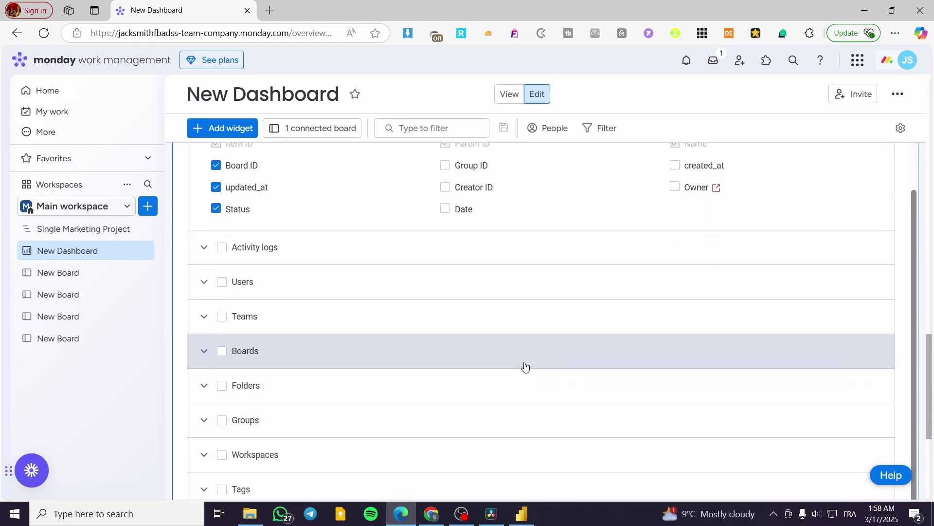
pyautogui.scroll(3, 313, 340)
pyautogui.scroll(3, 316, 340)
# Switch to Power BI Desktop and create a blank report from the File menu
pyautogui.scroll(5, 350, 294)
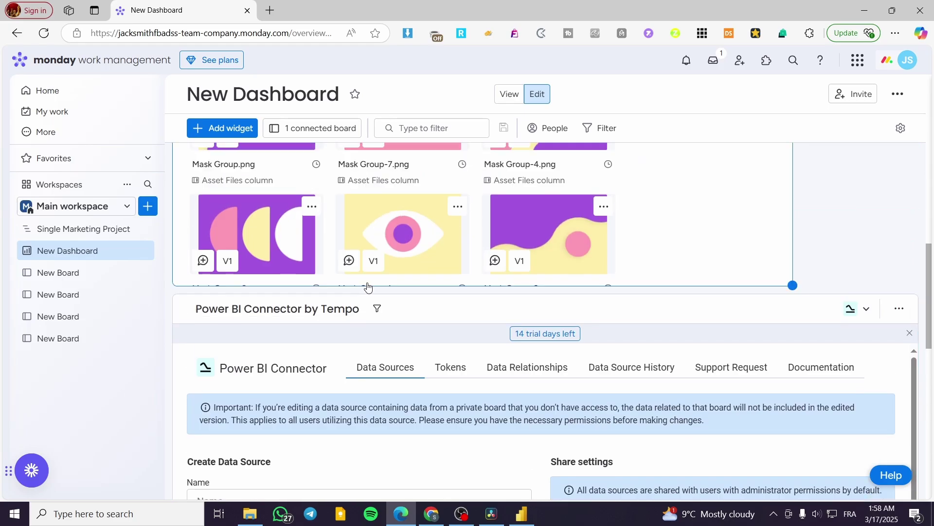
pyautogui.click(522, 514)
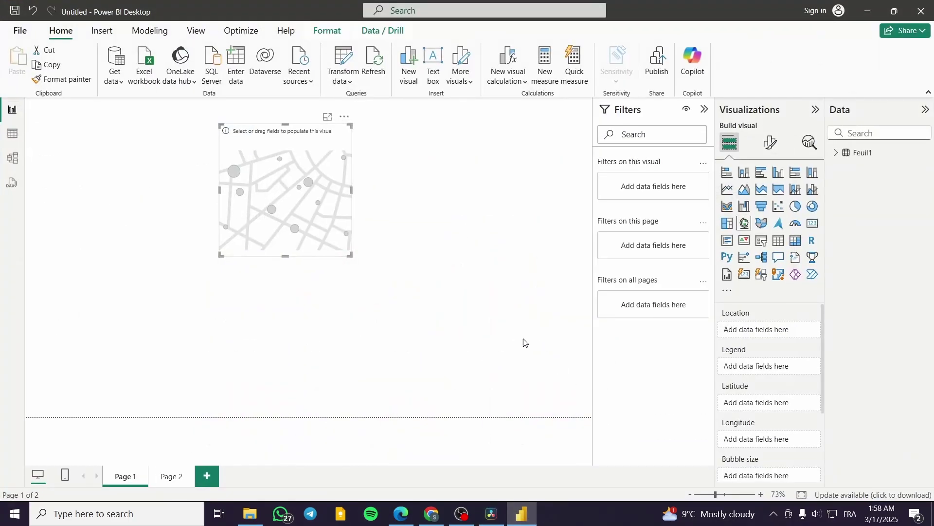
pyautogui.click(20, 34)
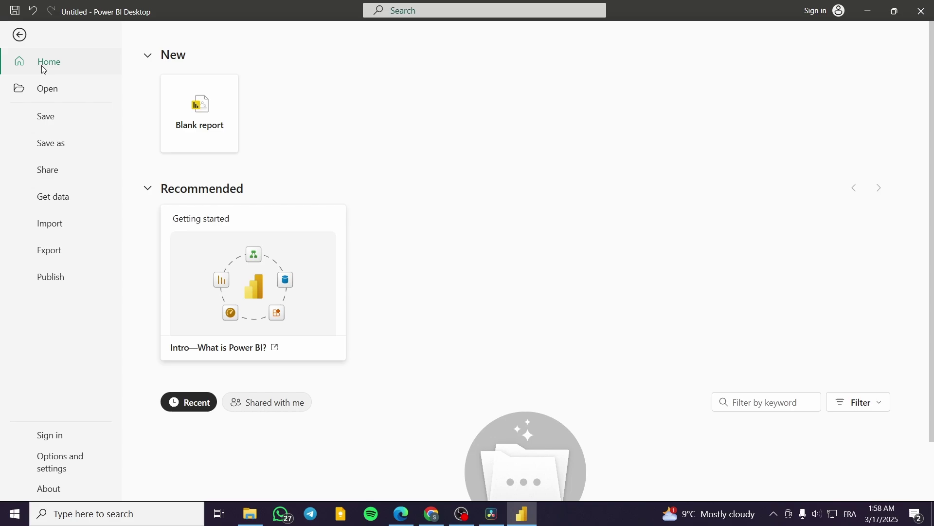
pyautogui.click(209, 121)
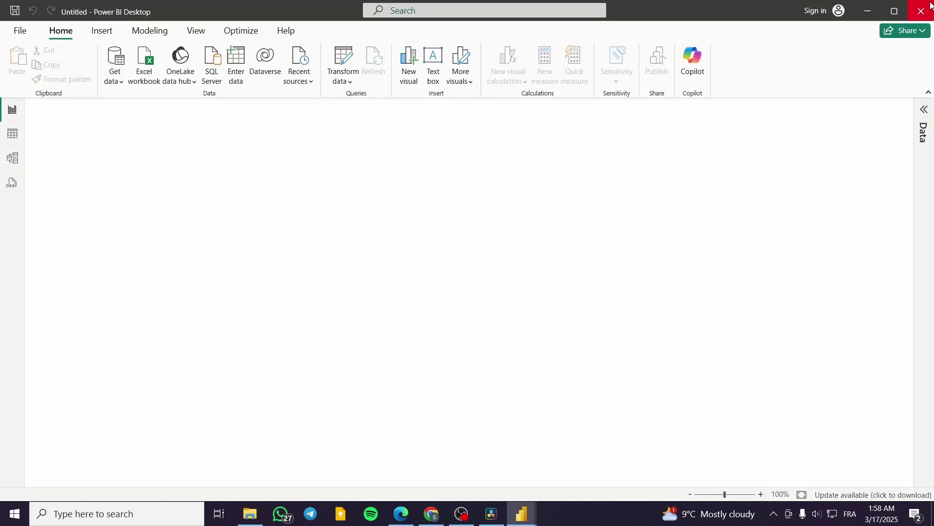
pyautogui.click(535, 512)
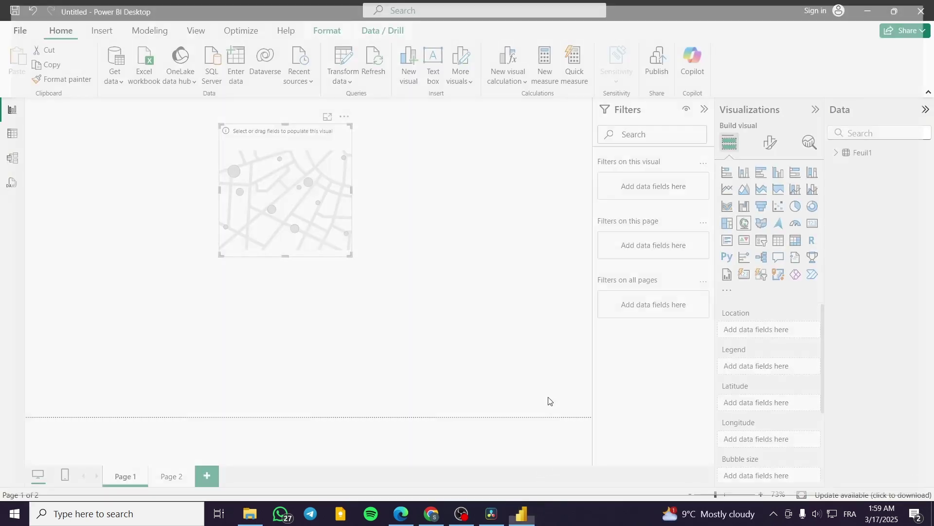
# Create another blank report, then close the old map report without saving
pyautogui.click(28, 34)
pyautogui.click(40, 88)
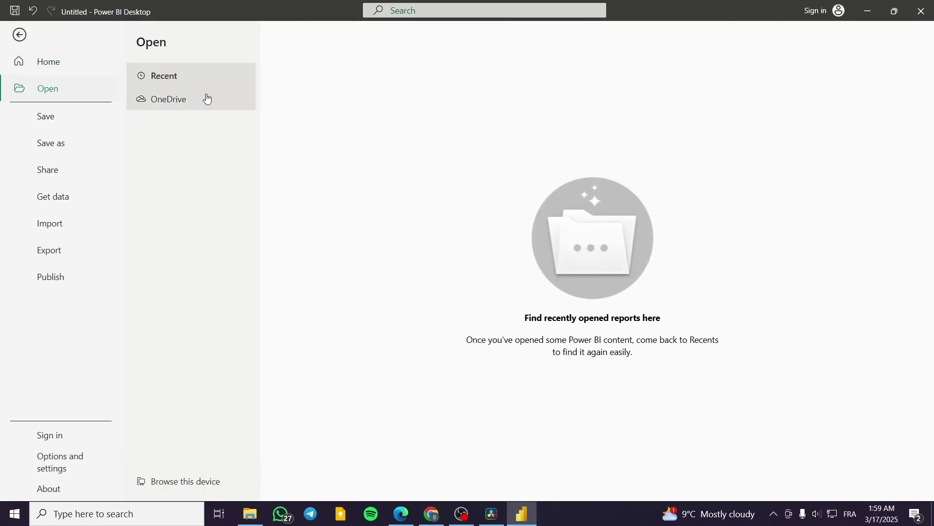
pyautogui.click(56, 63)
pyautogui.click(178, 116)
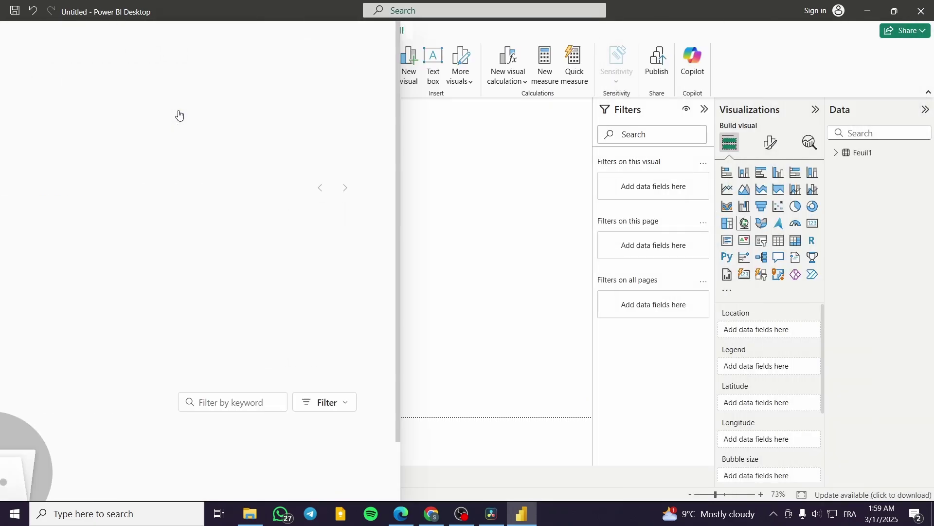
pyautogui.click(922, 13)
pyautogui.click(593, 206)
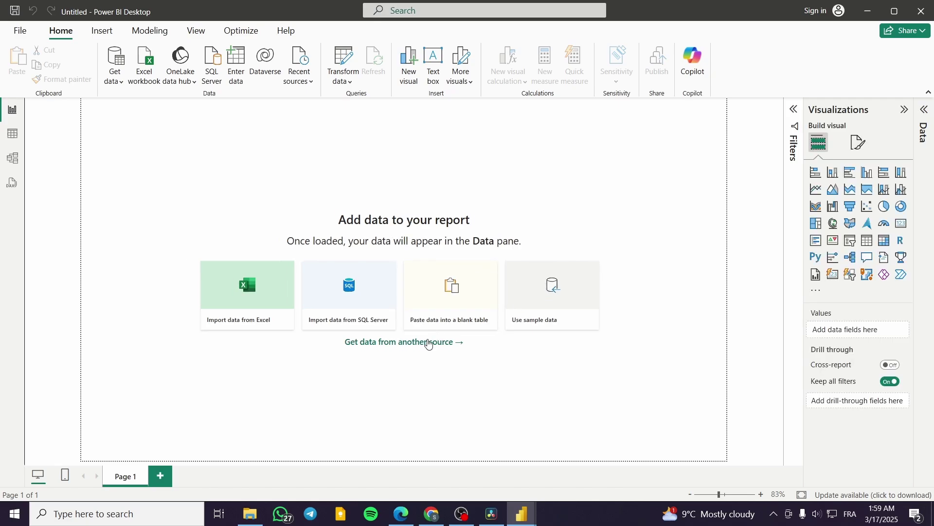
# Pick the Web connector under Other in Get Data, keeping the basic single-URL form
pyautogui.click(461, 352)
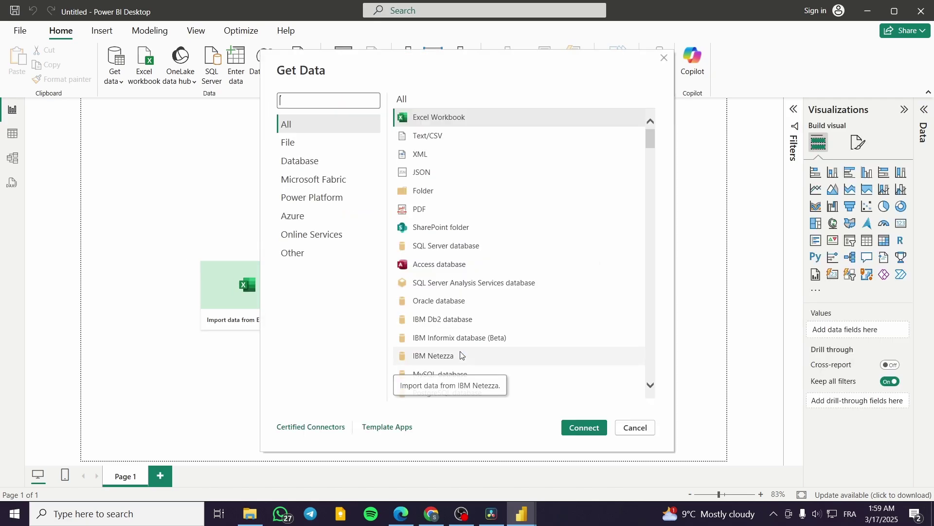
pyautogui.click(335, 158)
pyautogui.click(336, 147)
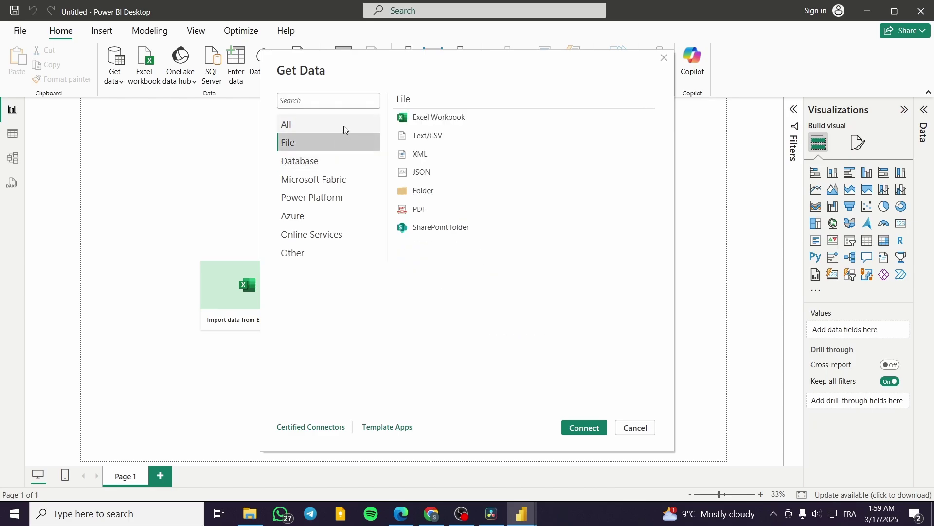
pyautogui.click(342, 183)
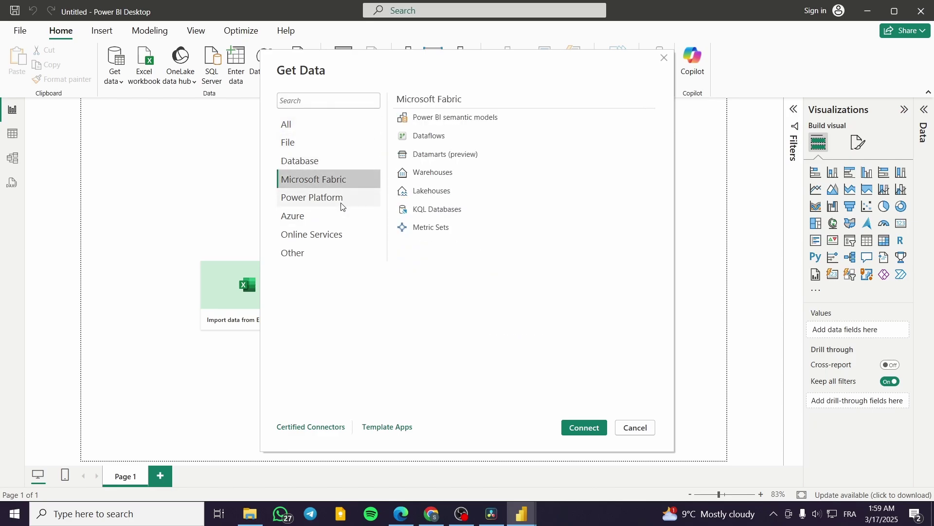
pyautogui.click(323, 259)
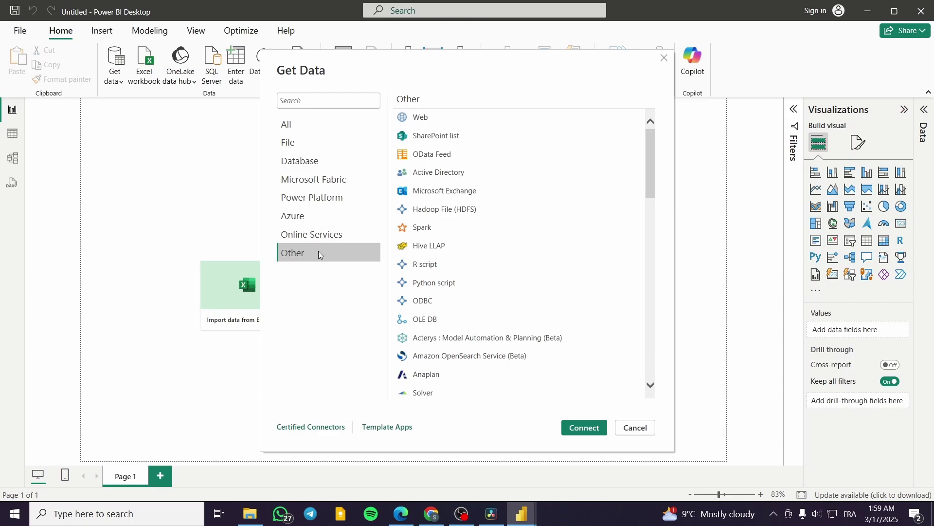
pyautogui.click(441, 119)
pyautogui.click(588, 429)
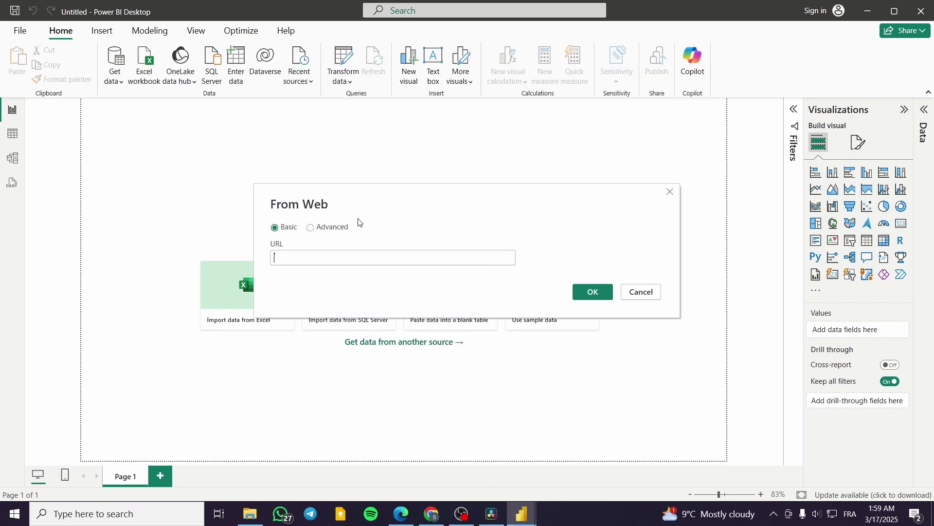
pyautogui.click(310, 228)
pyautogui.click(286, 231)
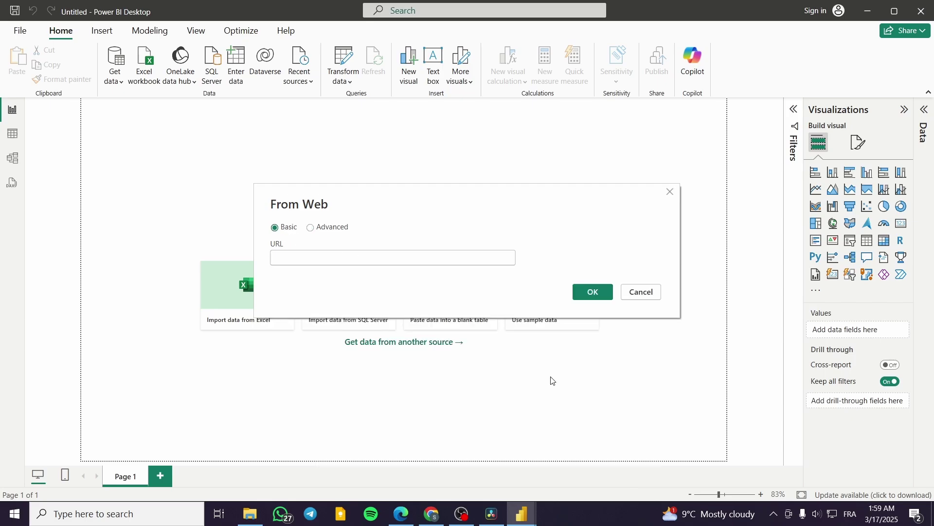
# Enter the monday.com dashboard URL and set web content access to Web API key
pyautogui.click(401, 514)
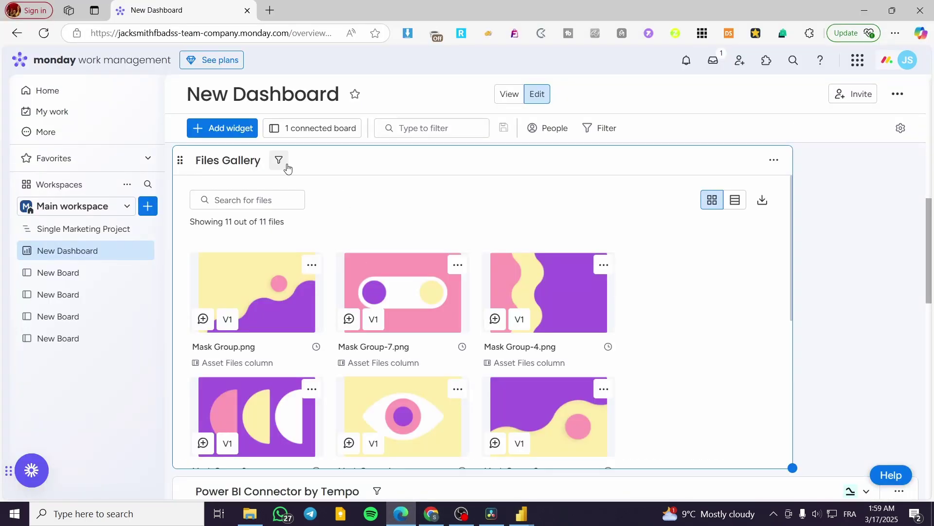
pyautogui.click(243, 30)
pyautogui.hotkey('ctrl', 'c')
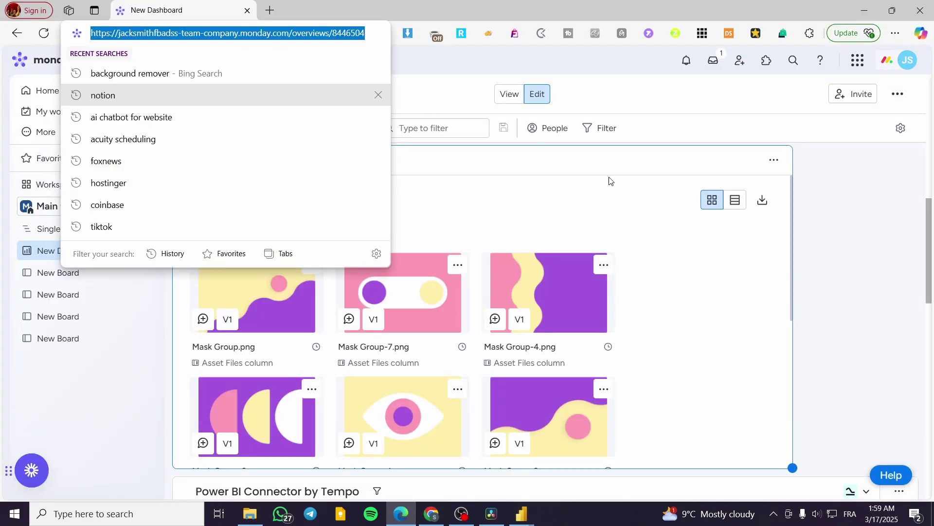
pyautogui.click(618, 203)
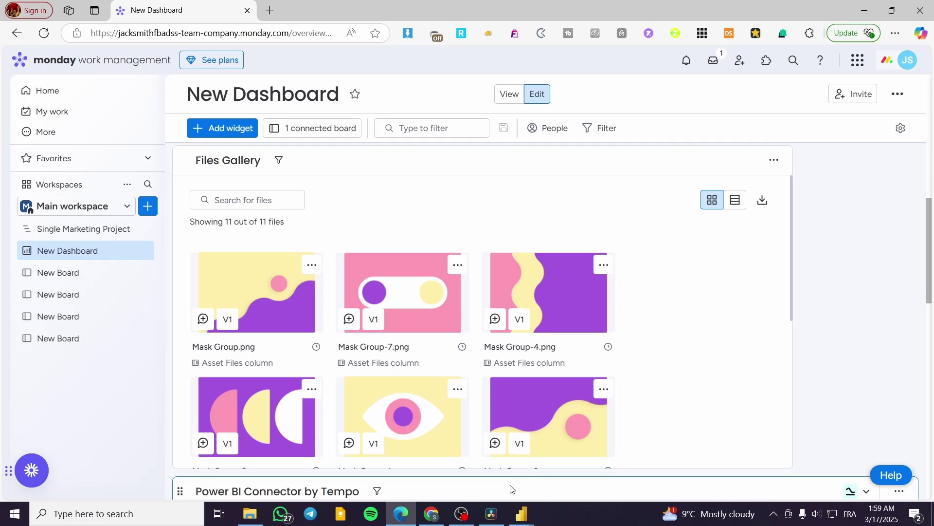
pyautogui.click(522, 514)
pyautogui.click(576, 451)
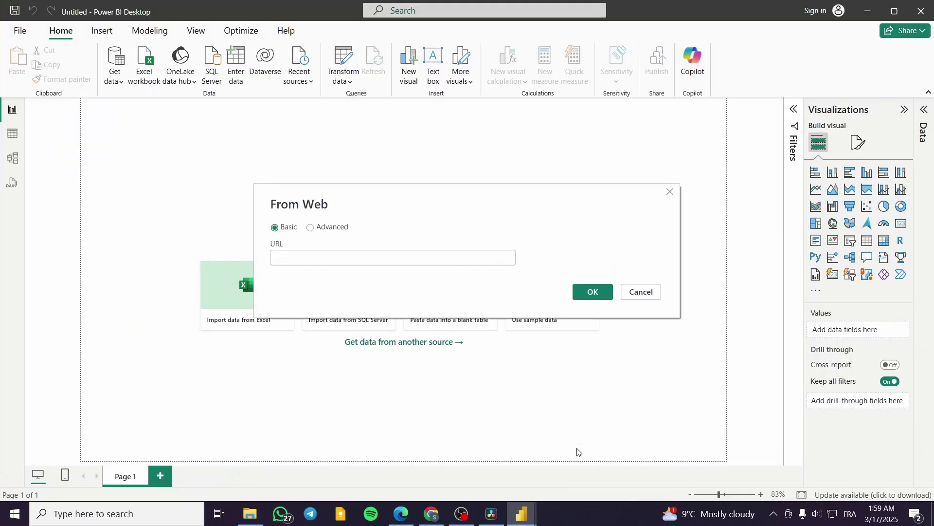
pyautogui.click(397, 256)
pyautogui.hotkey('ctrl', 'v')
pyautogui.click(596, 292)
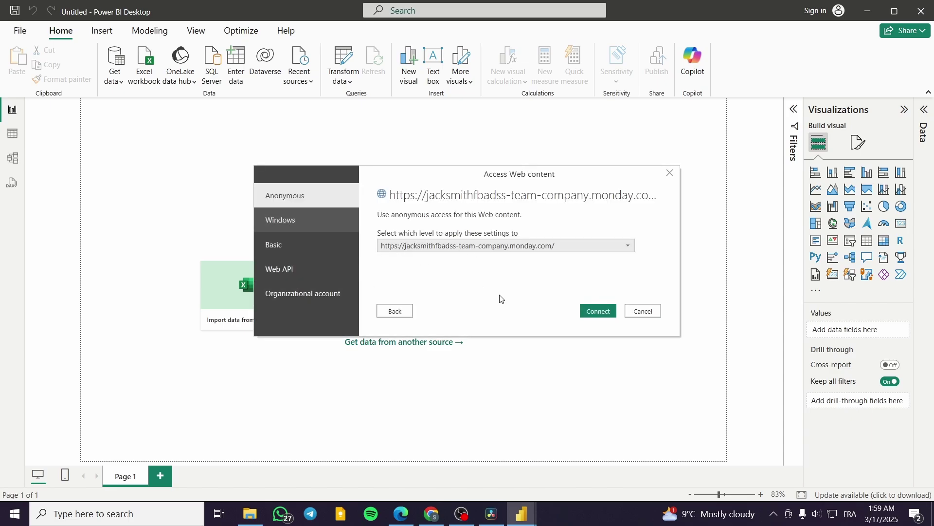
pyautogui.click(292, 220)
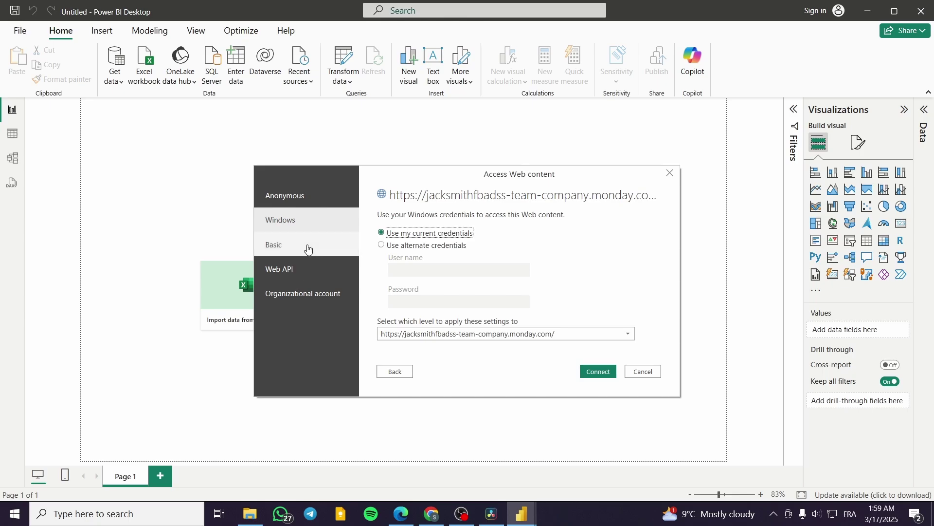
pyautogui.click(305, 269)
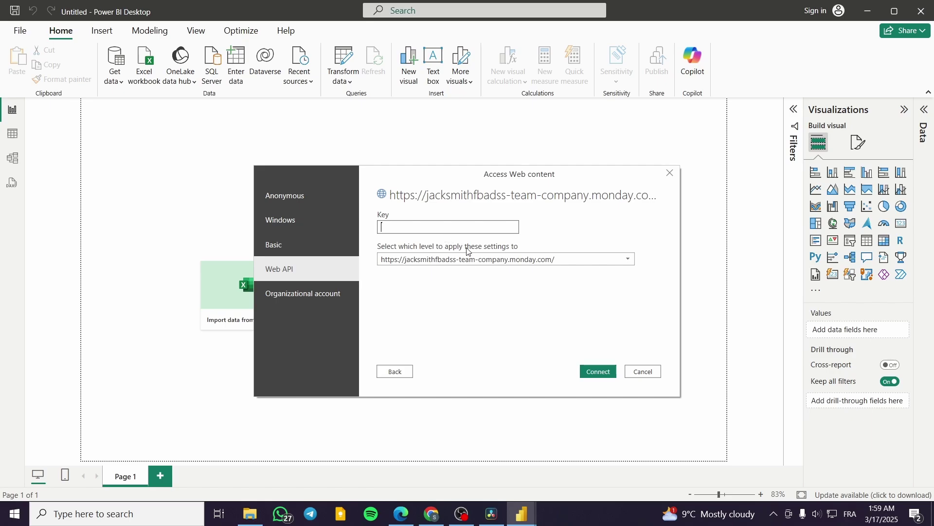
# Copy the access token from the monday.com Power BI Connector's Tokens page
pyautogui.click(401, 513)
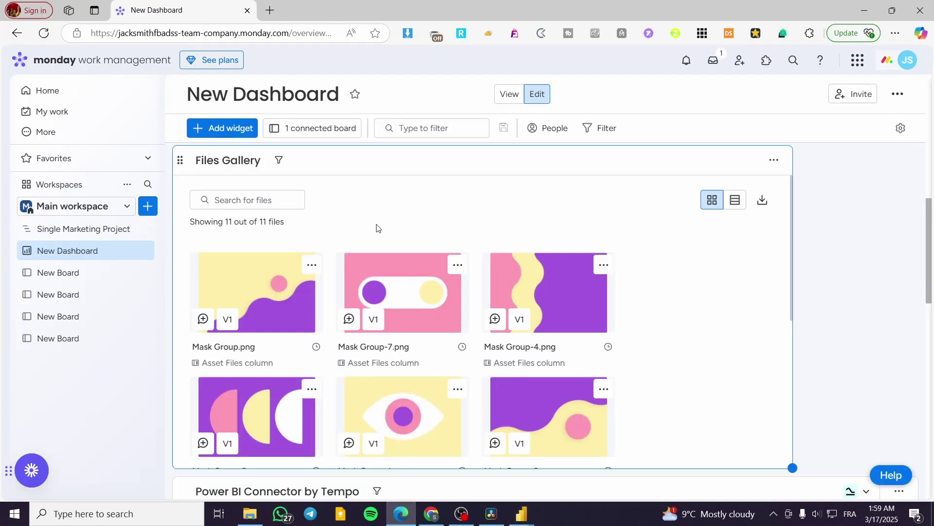
pyautogui.scroll(-5, 408, 380)
pyautogui.scroll(-10, 452, 370)
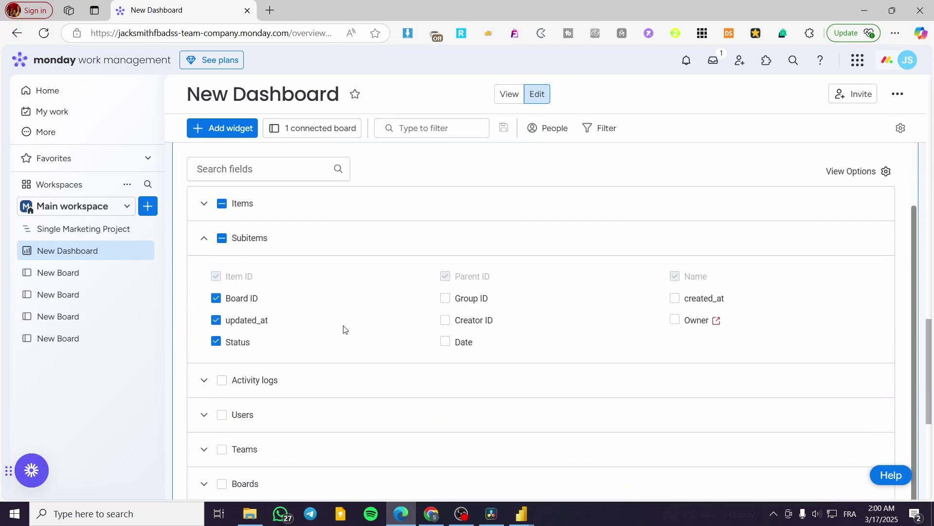
pyautogui.scroll(6, 299, 307)
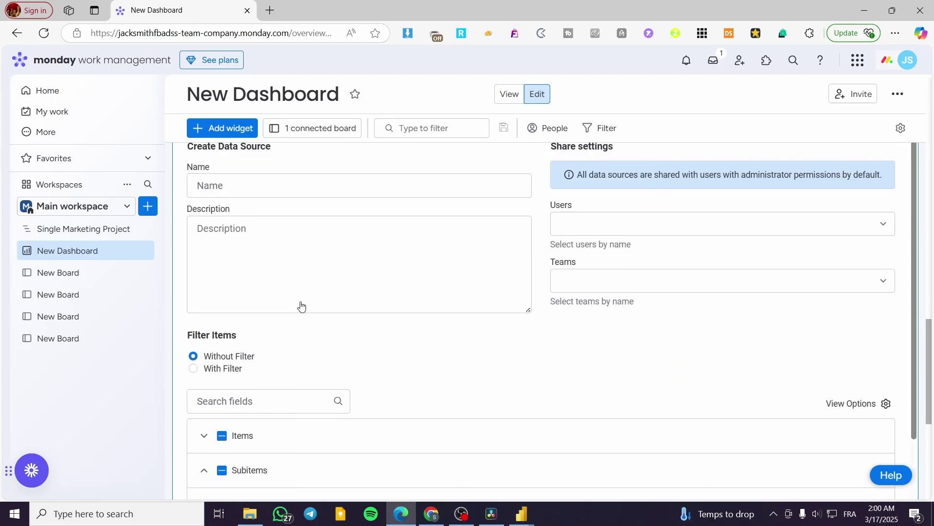
pyautogui.scroll(8, 411, 292)
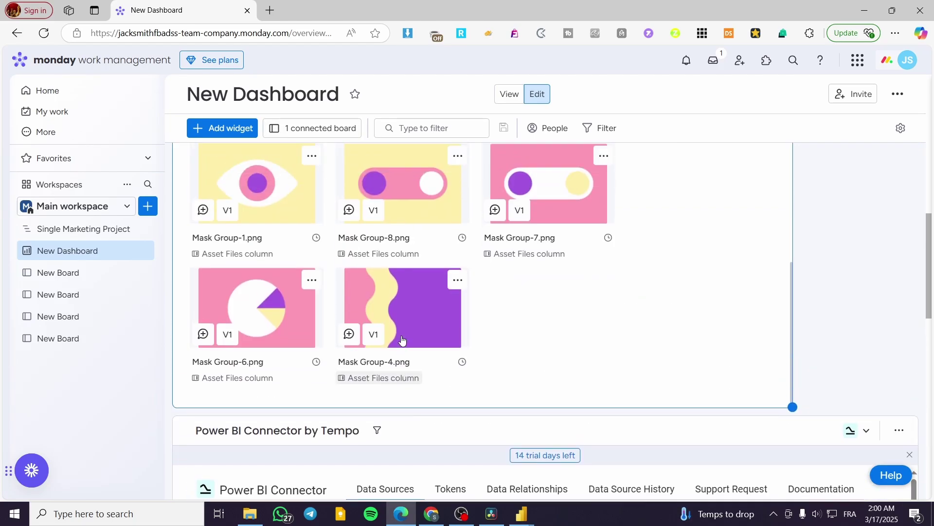
pyautogui.scroll(-5, 402, 334)
pyautogui.click(451, 247)
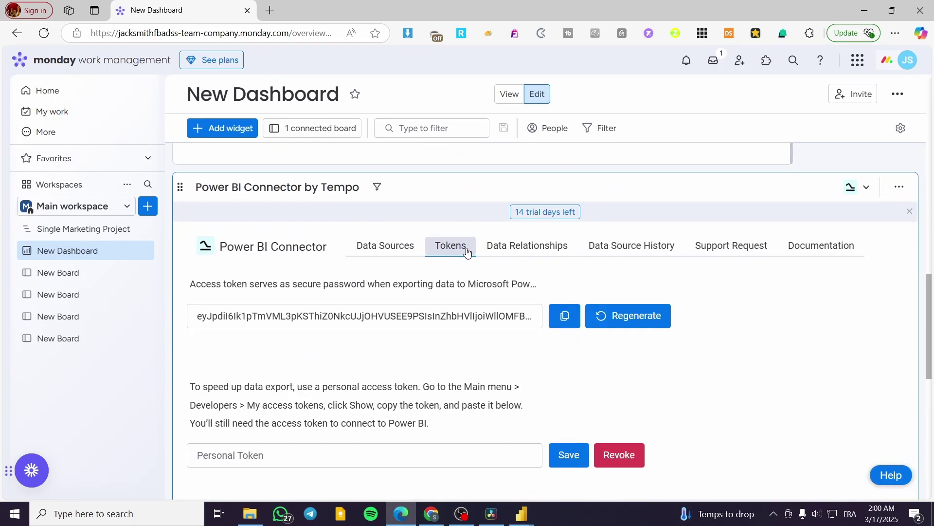
pyautogui.scroll(-1, 453, 250)
pyautogui.click(565, 255)
# Try the connector token as Power BI's key, then clear the rejected key
pyautogui.click(522, 513)
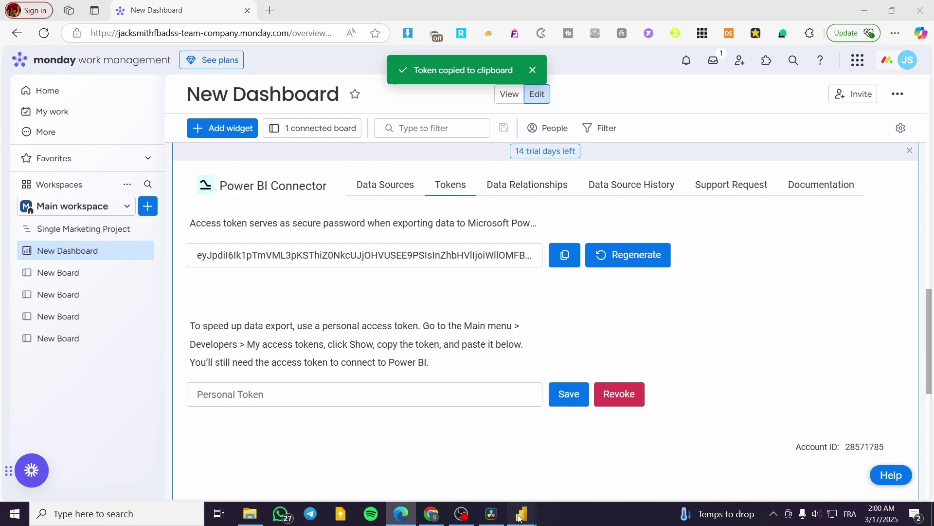
pyautogui.click(533, 395)
pyautogui.hotkey('ctrl', 'v')
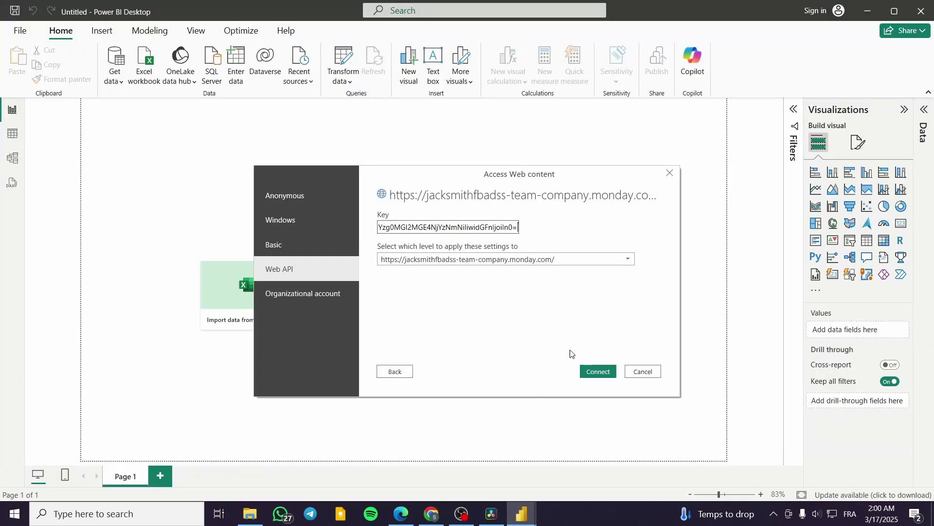
pyautogui.click(599, 372)
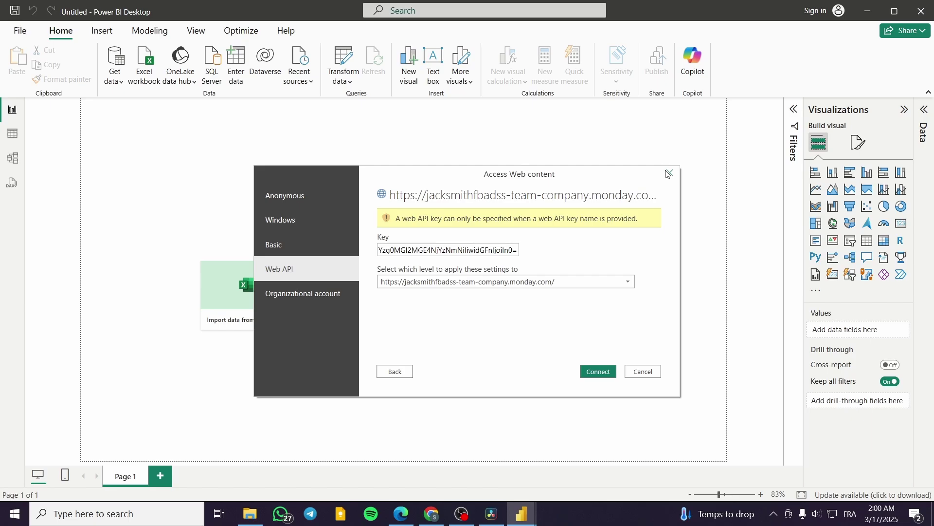
pyautogui.click(494, 249)
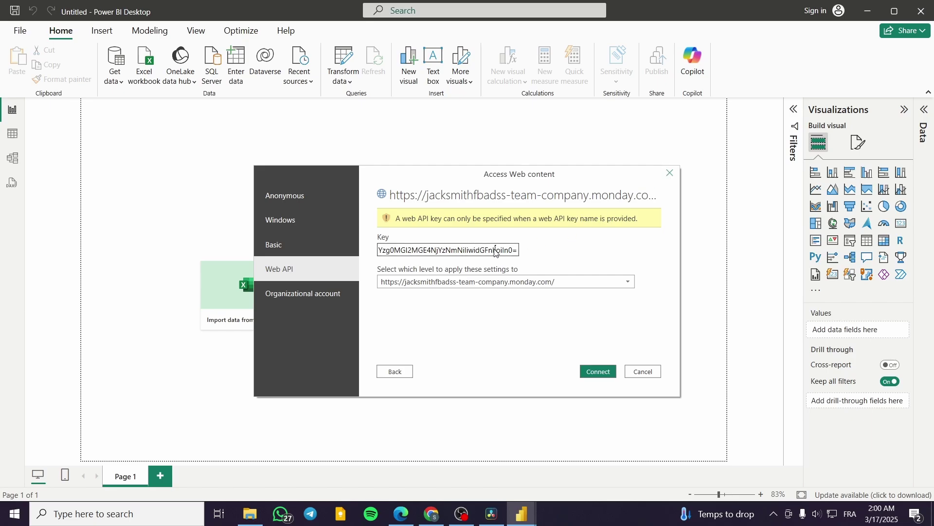
pyautogui.hotkey('ctrl', 'a')
pyautogui.press('BackSpace')
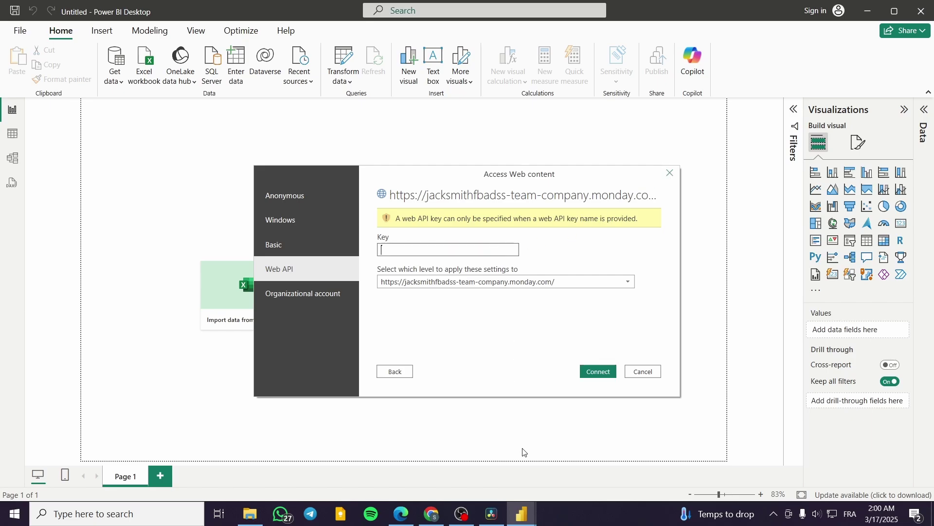
pyautogui.click(401, 514)
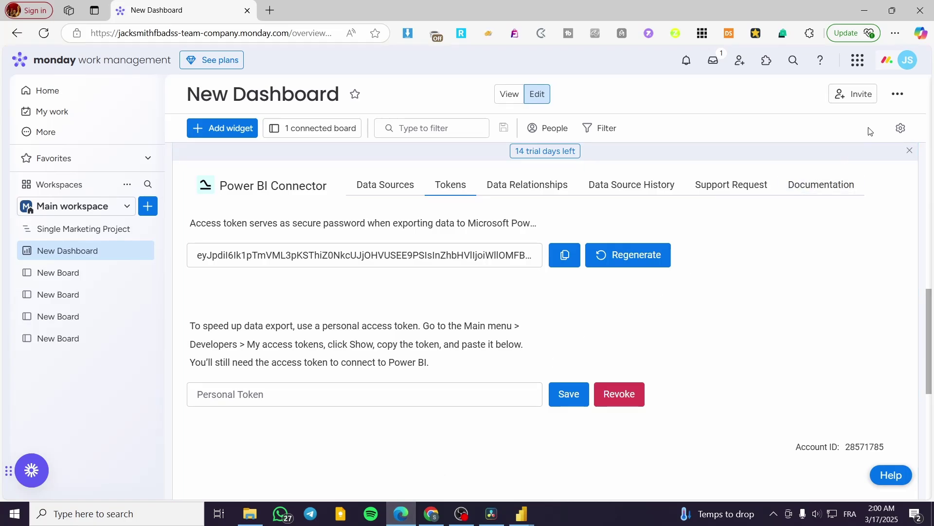
# Go to the Connections section of monday.com's account Administration settings
pyautogui.click(908, 60)
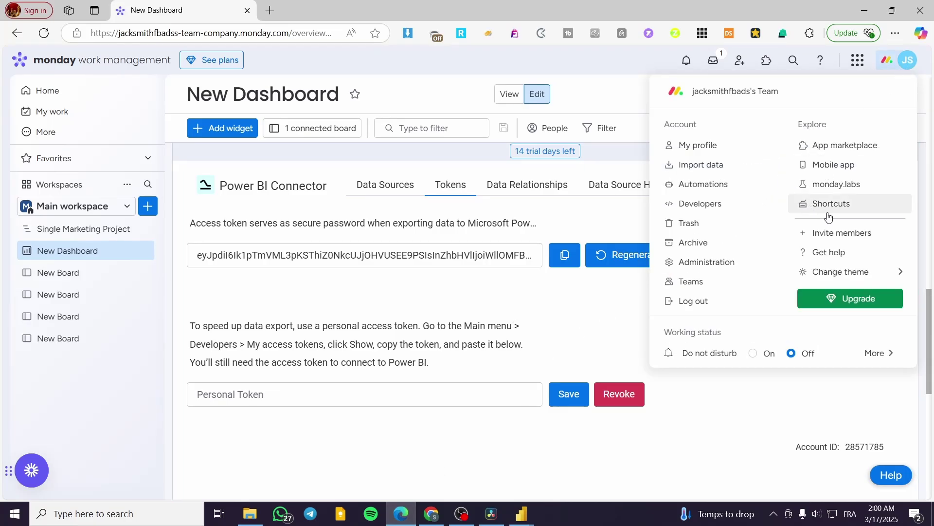
pyautogui.click(729, 265)
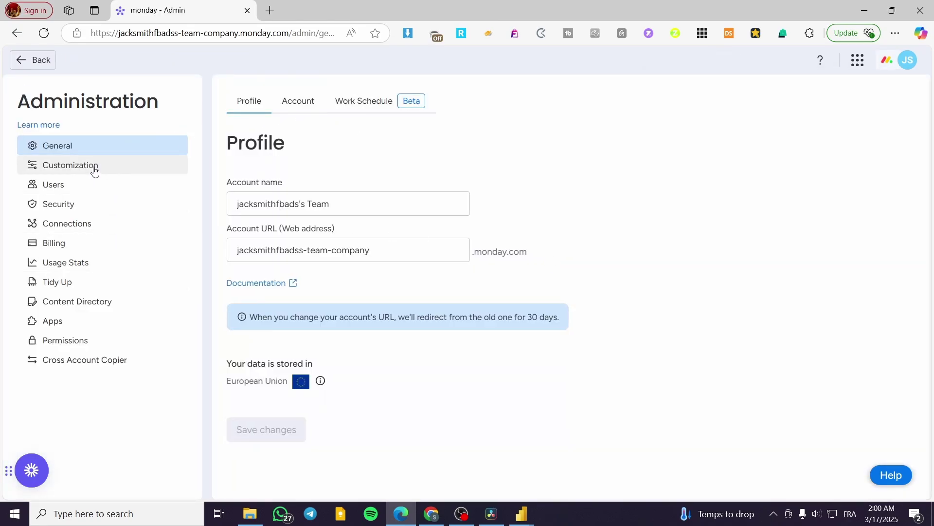
pyautogui.moveTo(95, 169); pyautogui.dragTo(98, 222)
pyautogui.click(93, 223)
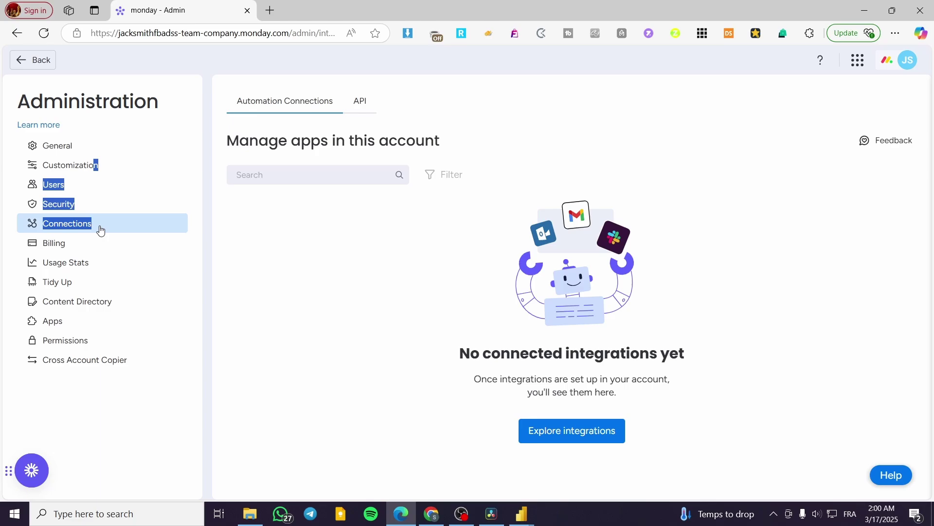
# Copy the personal API token without regenerating it and return to Power BI's key prompt
pyautogui.click(361, 101)
pyautogui.click(447, 180)
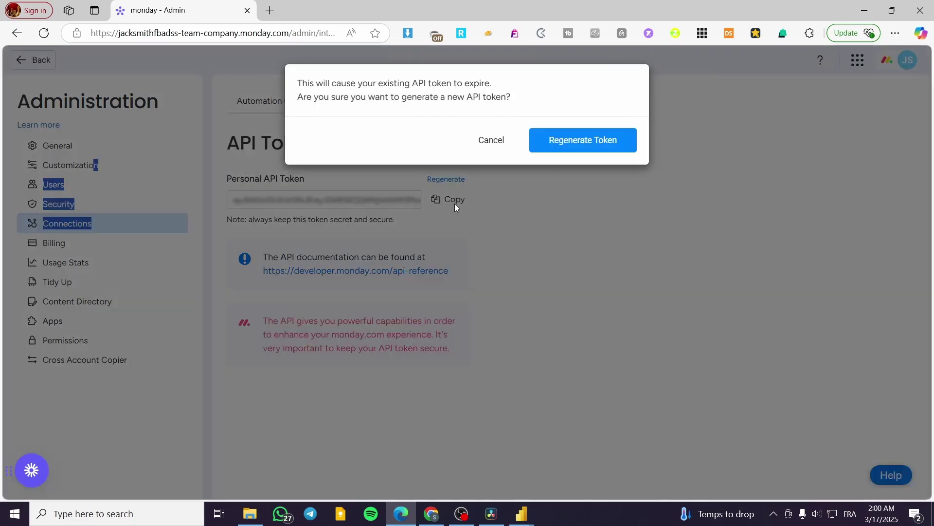
pyautogui.click(516, 141)
pyautogui.click(458, 199)
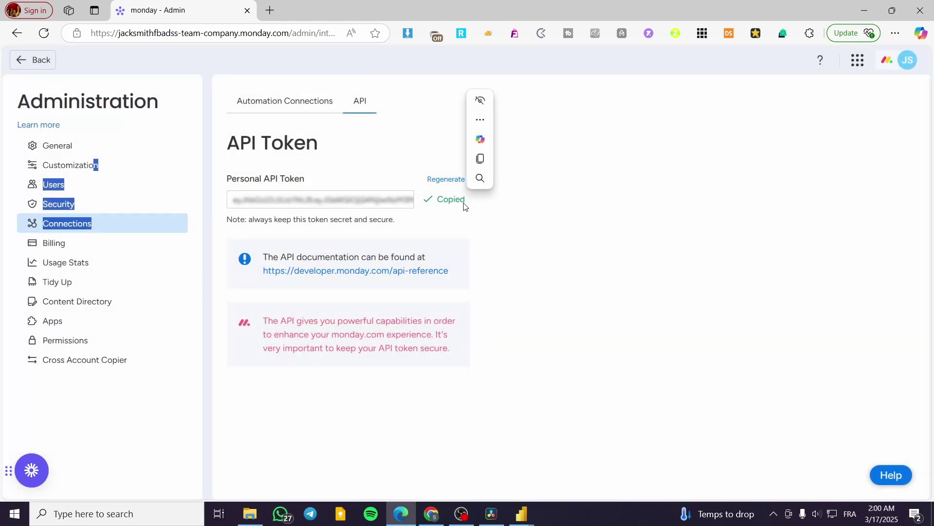
pyautogui.click(525, 511)
pyautogui.click(580, 444)
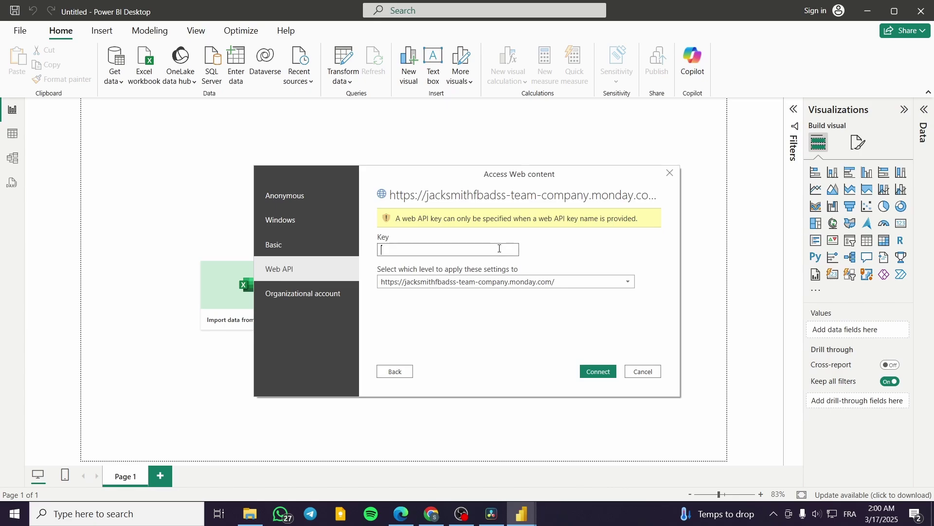
# Try the personal API token as the Web API key, then close the access dialog
pyautogui.click(500, 248)
pyautogui.hotkey('ctrl', 'v')
pyautogui.click(598, 371)
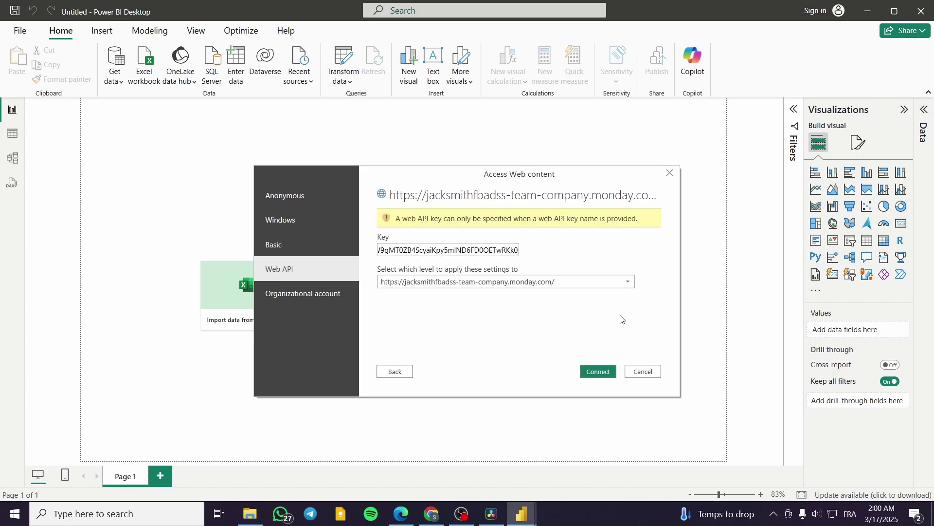
pyautogui.click(671, 173)
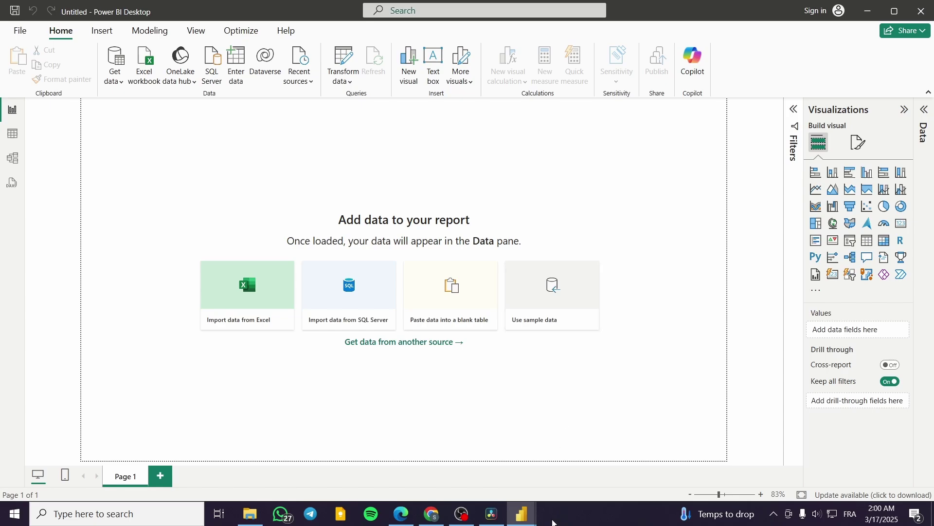
# Quit Power BI Desktop without saving the empty report
pyautogui.click(922, 11)
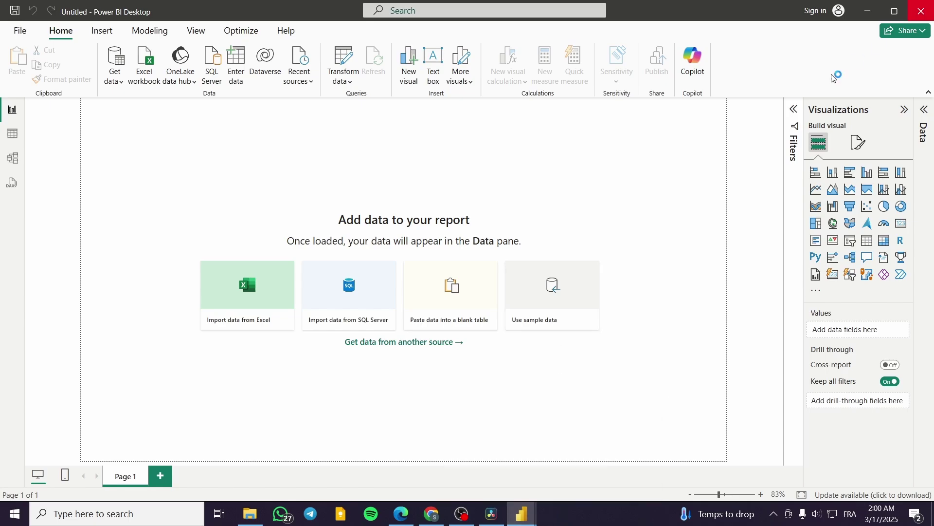
pyautogui.click(461, 280)
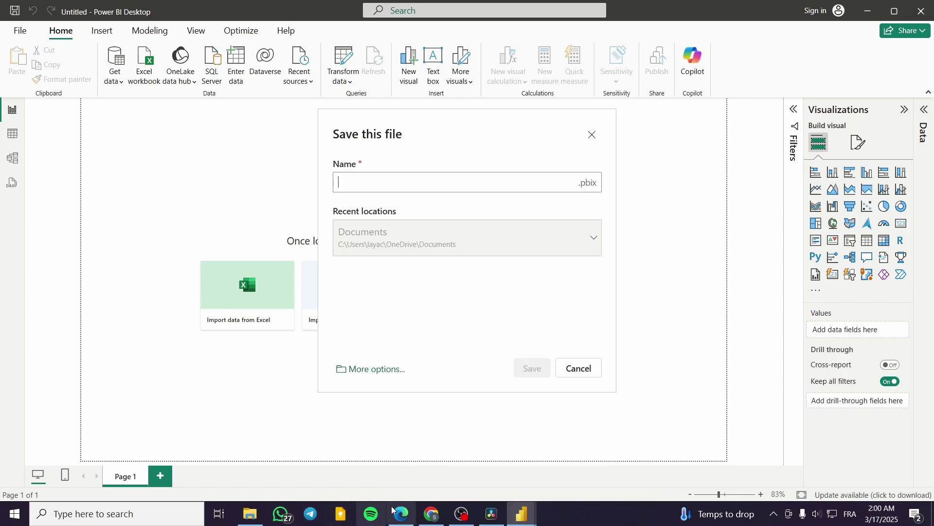
pyautogui.click(579, 368)
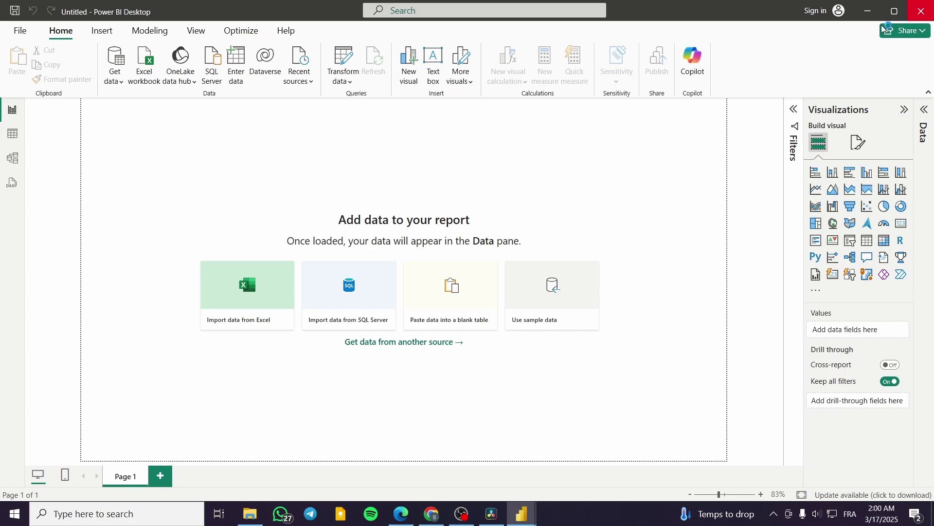
pyautogui.click(508, 282)
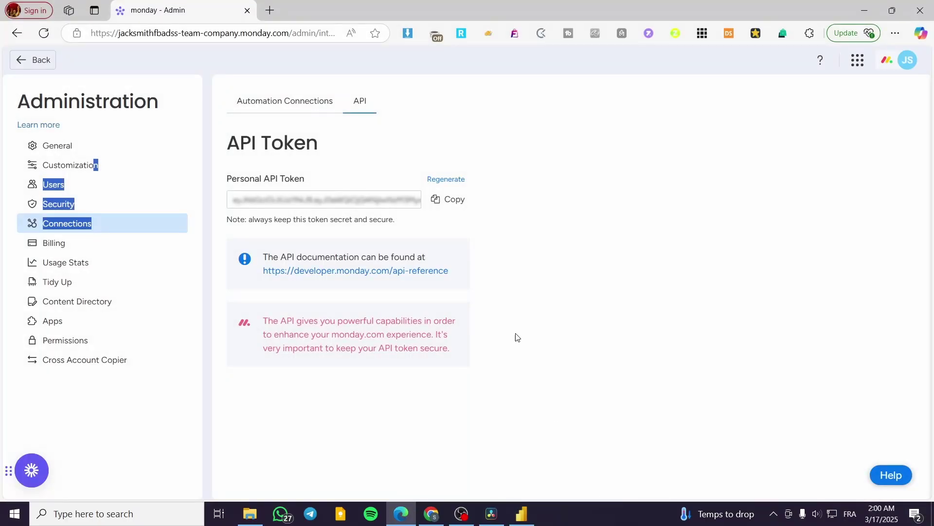
pyautogui.click(211, 148)
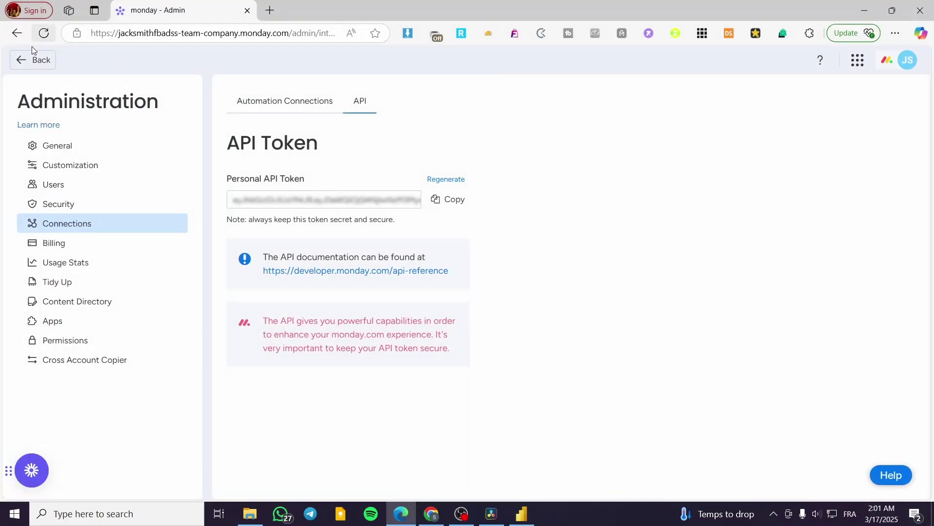